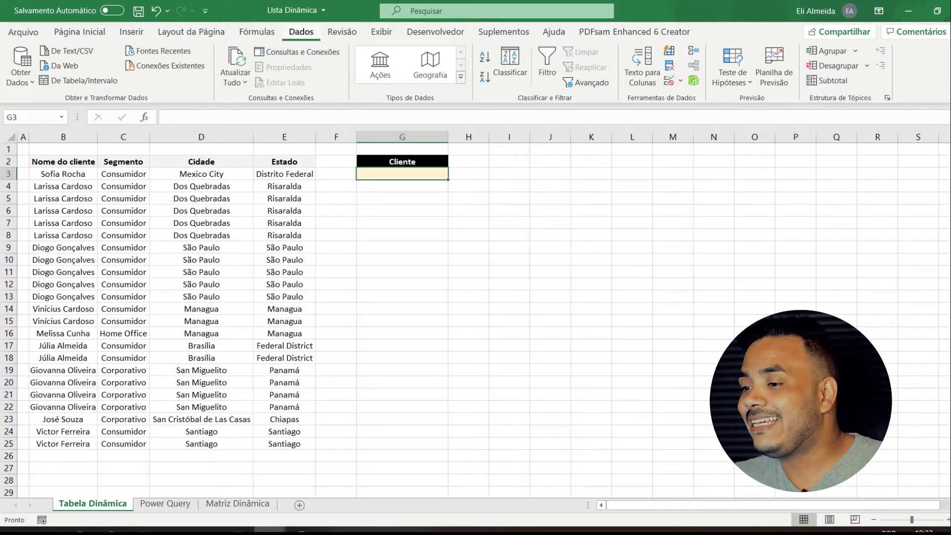
# - Give G3 List data validation with source =$B$3:$B$25 so it offers the client names
pyautogui.click(681, 80)
pyautogui.click(723, 98)
pyautogui.moveTo(635, 301); pyautogui.dragTo(504, 224)
pyautogui.click(448, 286)
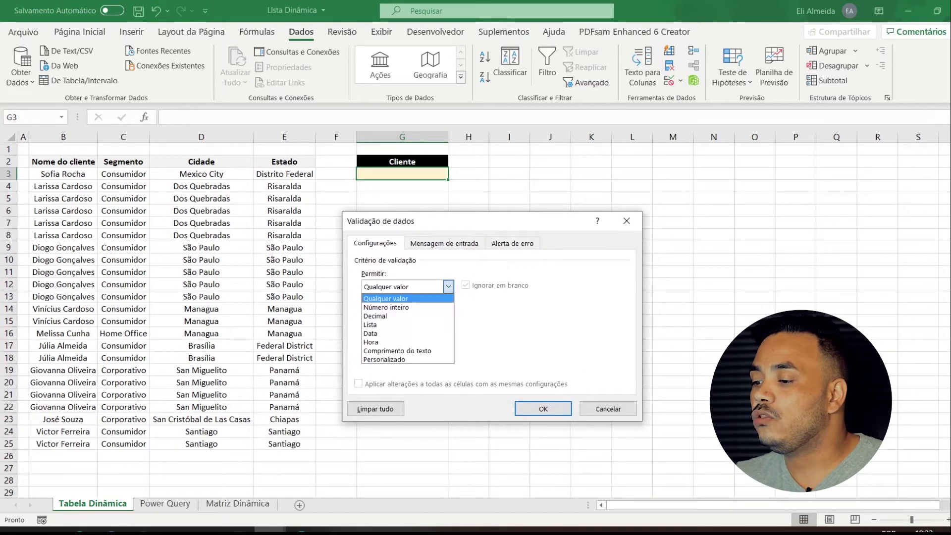
pyautogui.click(407, 325)
pyautogui.click(548, 340)
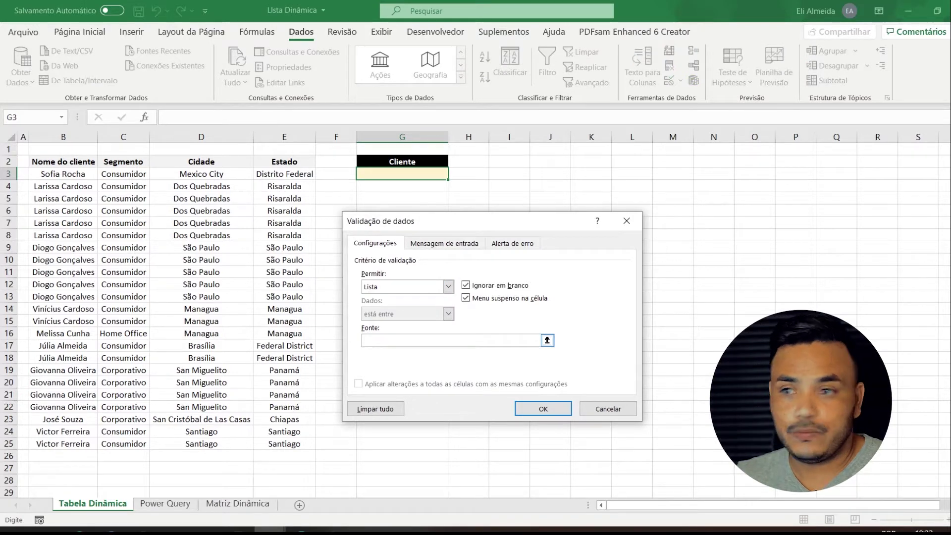
pyautogui.moveTo(63, 173); pyautogui.dragTo(63, 444)
pyautogui.click(544, 409)
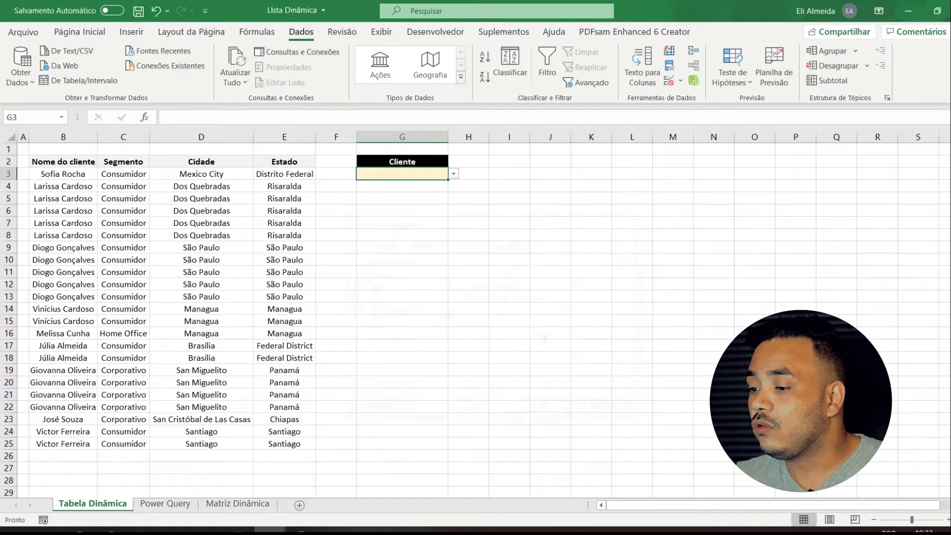
# - Choose the target client from G3's repeating dropdown list, then select the client data B2:E25
pyautogui.click(454, 174)
pyautogui.moveTo(452, 199)
pyautogui.mouseDown()
pyautogui.moveTo(452, 230)
pyautogui.moveTo(452, 201)
pyautogui.mouseUp()
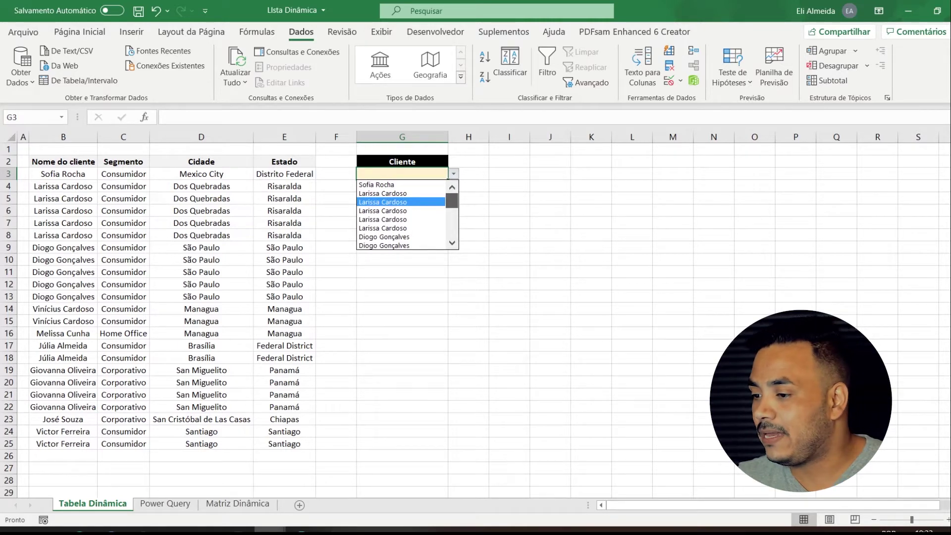
pyautogui.moveTo(452, 201); pyautogui.dragTo(452, 221)
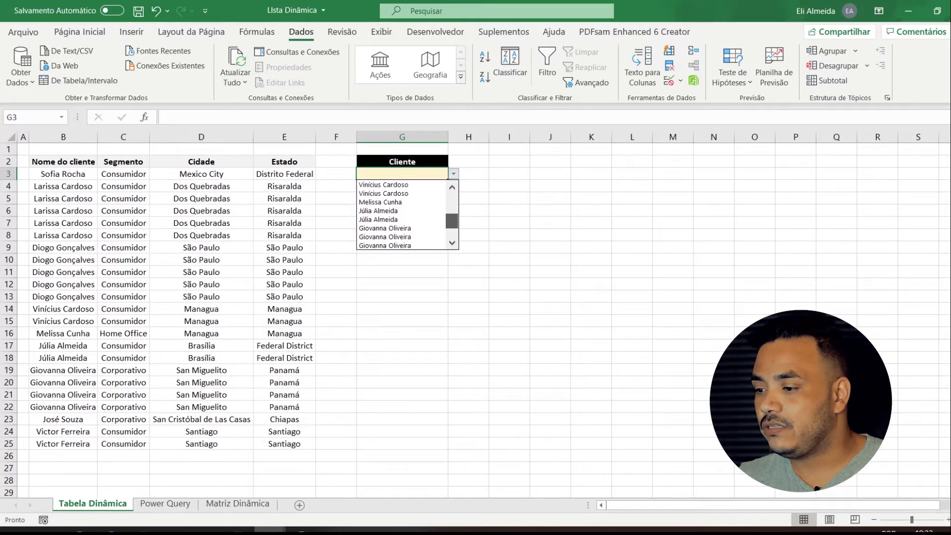
pyautogui.moveTo(452, 221); pyautogui.dragTo(451, 226)
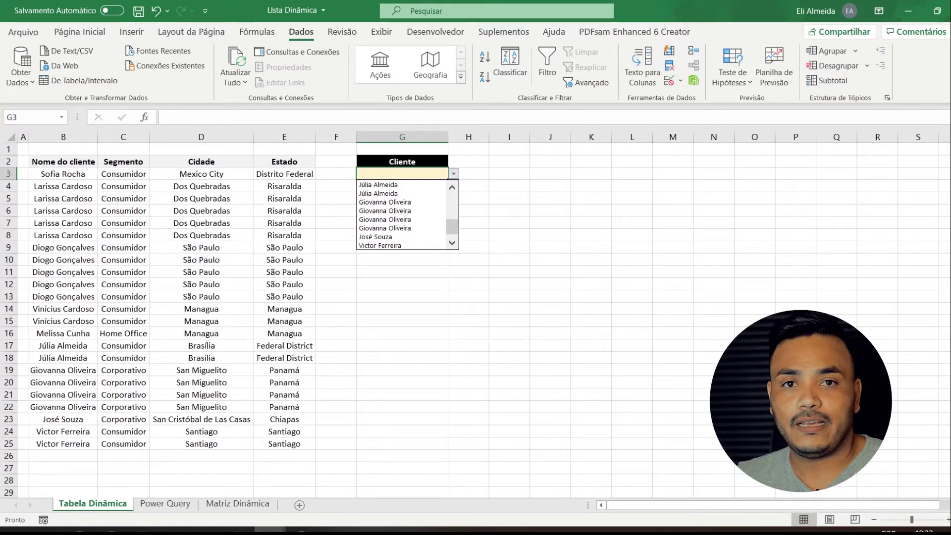
pyautogui.moveTo(452, 226); pyautogui.dragTo(452, 200)
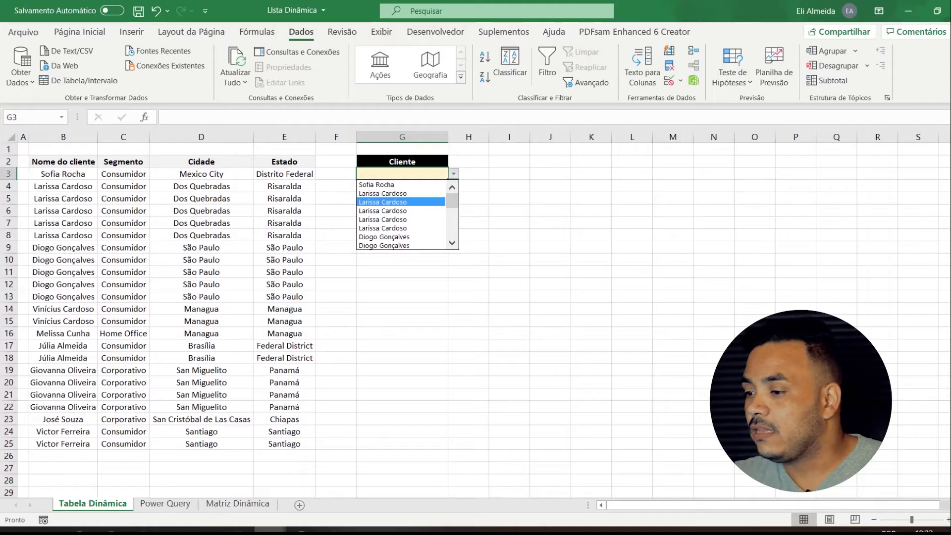
pyautogui.click(383, 202)
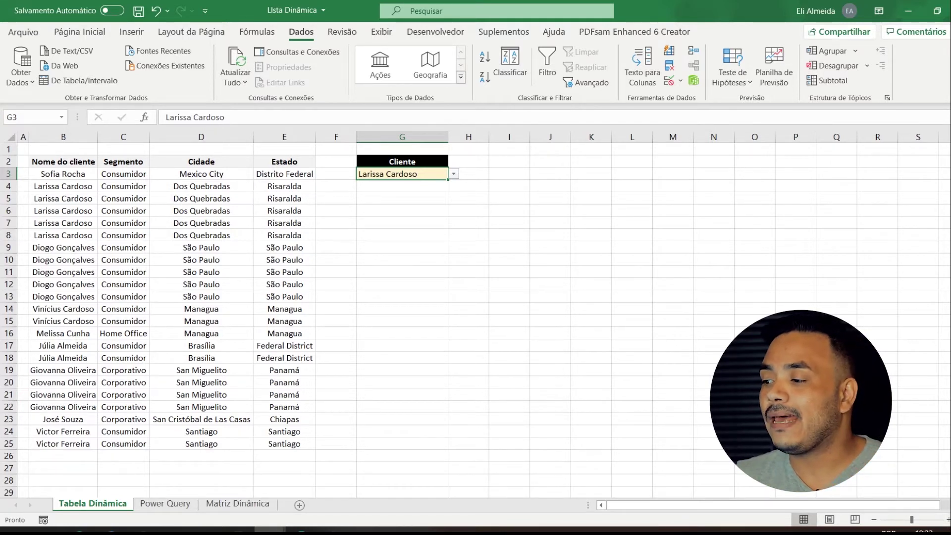
pyautogui.moveTo(63, 162); pyautogui.dragTo(284, 444)
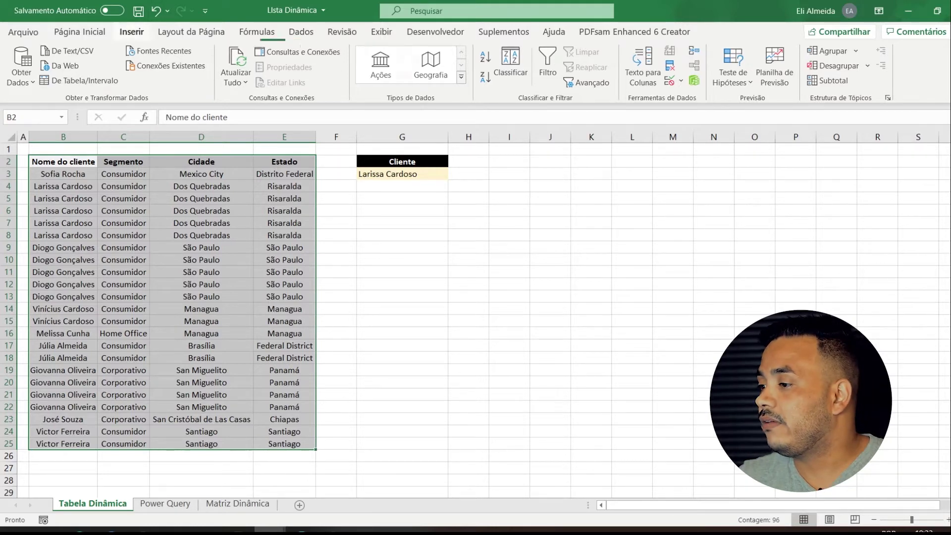
# - Convert the client range B2:E25 into a table with headers
pyautogui.click(132, 31)
pyautogui.click(22, 67)
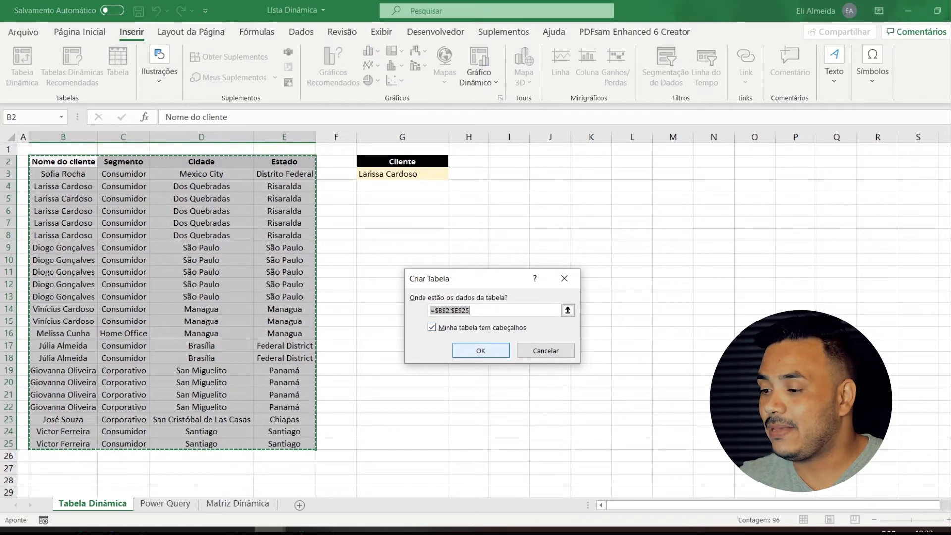
pyautogui.press('Return')
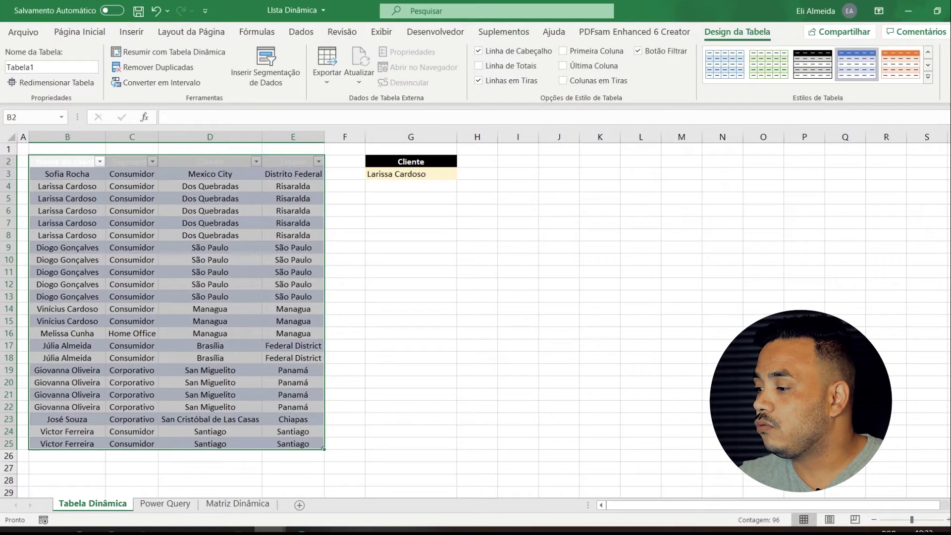
# - Make the table's header row B2:E2 dark blue, then reselect the whole table B2:E25
pyautogui.moveTo(67, 162); pyautogui.dragTo(293, 162)
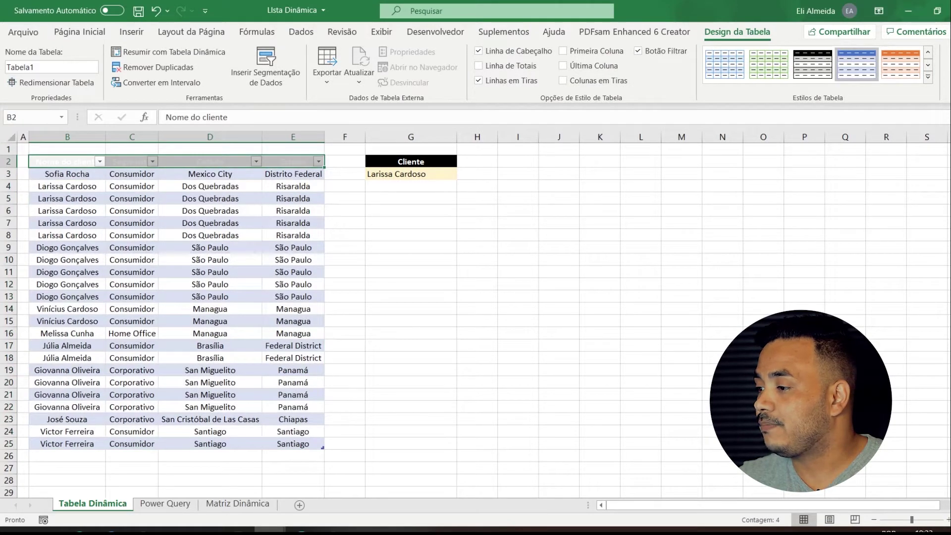
pyautogui.click(80, 32)
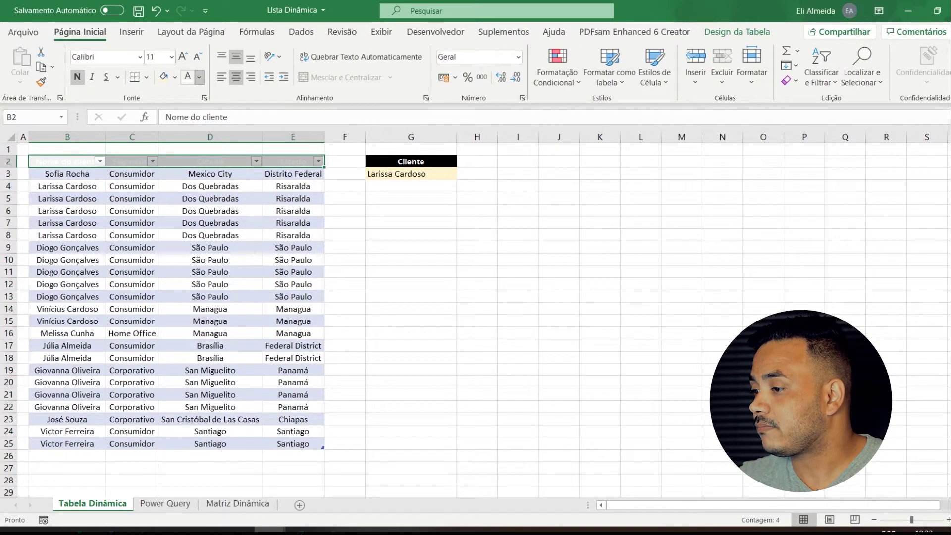
pyautogui.click(198, 77)
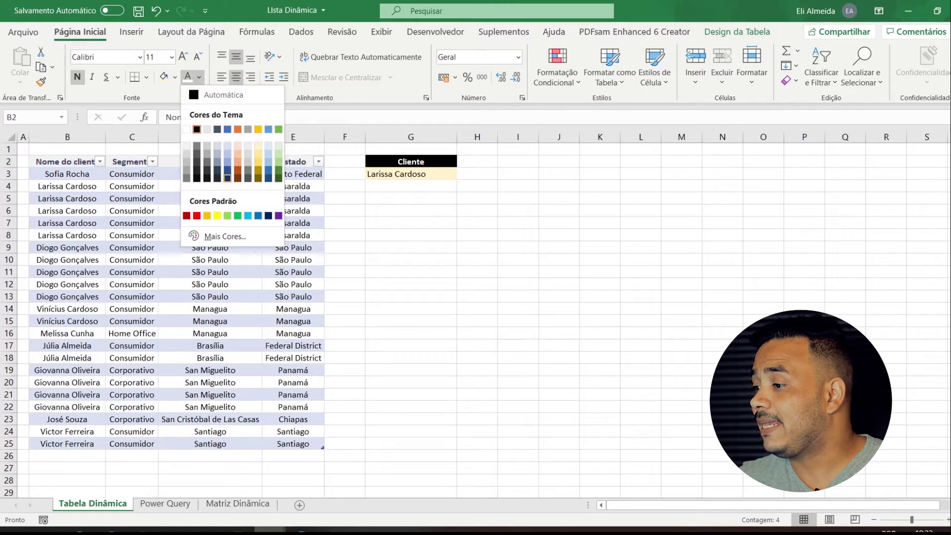
pyautogui.click(228, 179)
pyautogui.click(518, 272)
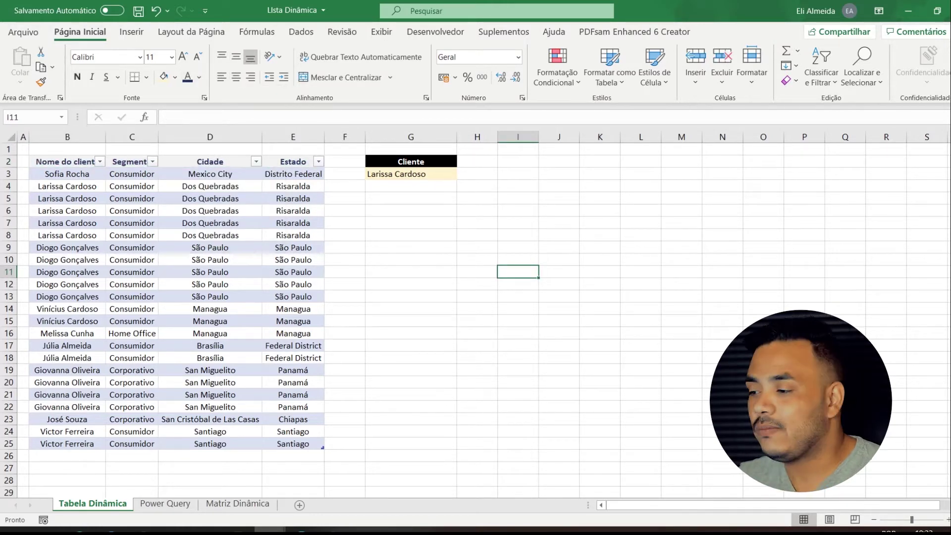
pyautogui.moveTo(67, 174); pyautogui.dragTo(218, 357)
pyautogui.moveTo(65, 162); pyautogui.dragTo(293, 444)
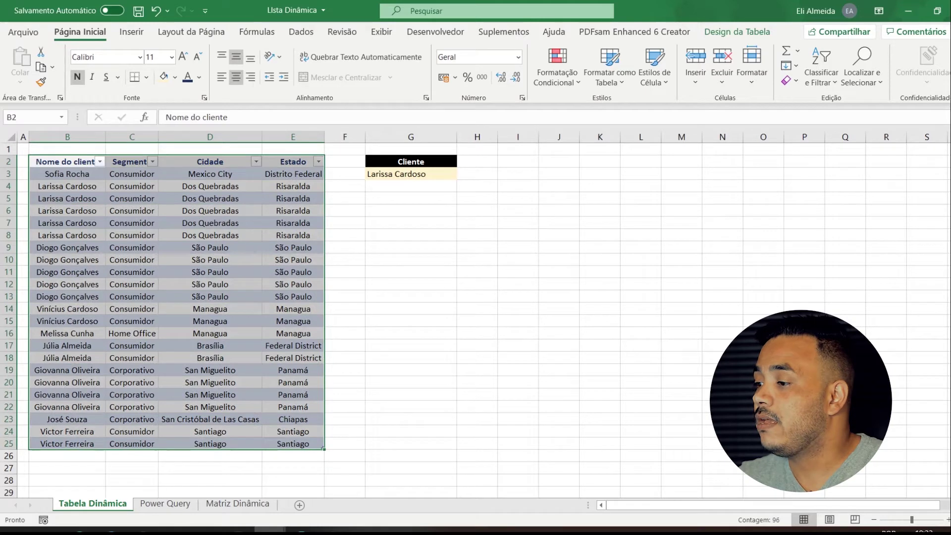
# - Insert a PivotTable from Tabela1 on the existing sheet at cell I8
pyautogui.click(131, 32)
pyautogui.click(22, 67)
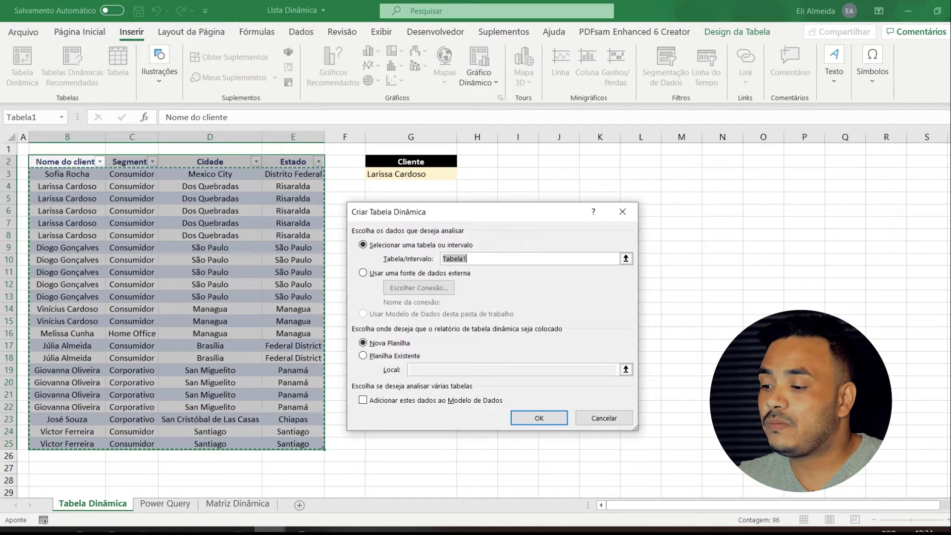
pyautogui.click(363, 356)
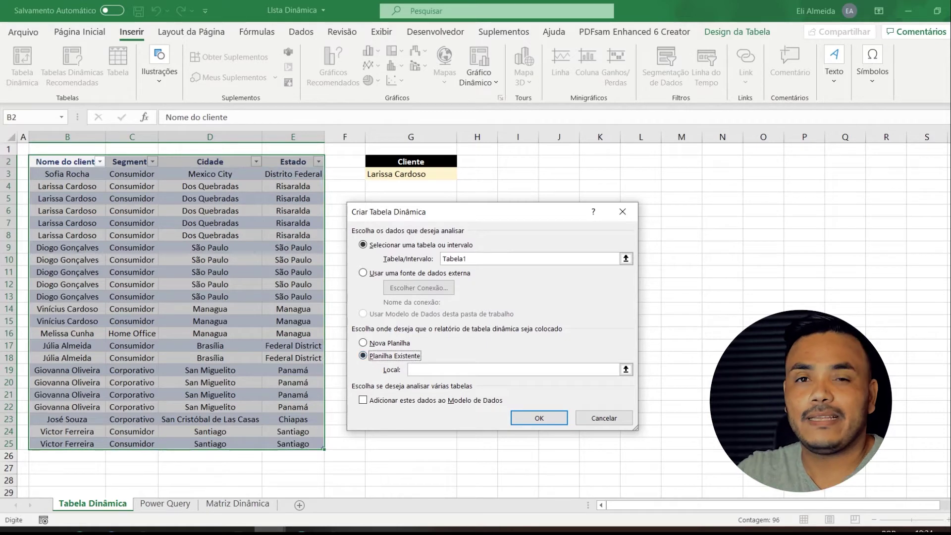
pyautogui.moveTo(518, 214); pyautogui.dragTo(693, 190)
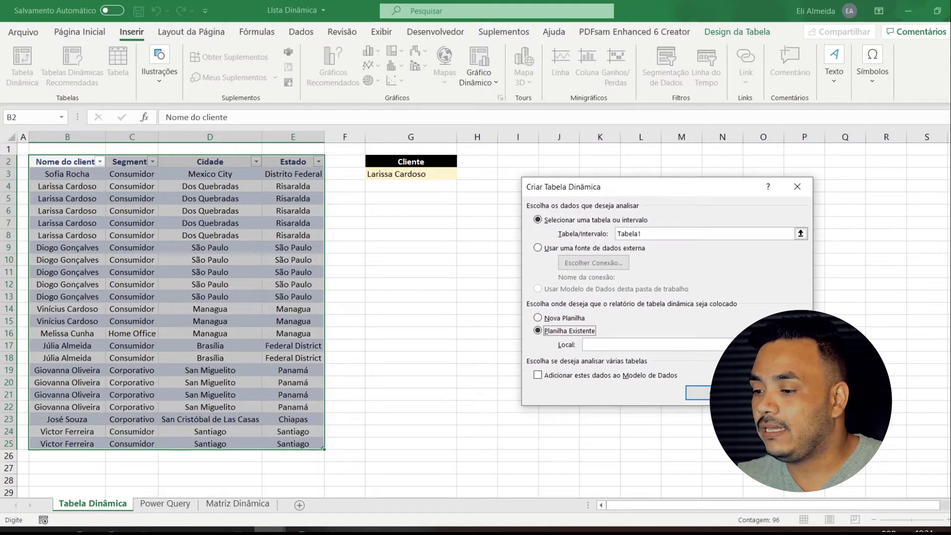
pyautogui.click(510, 235)
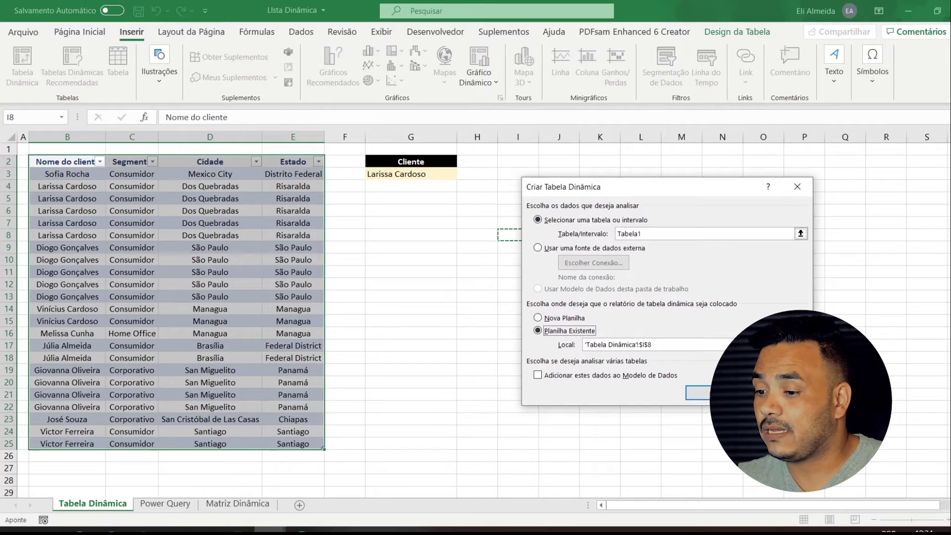
pyautogui.click(699, 393)
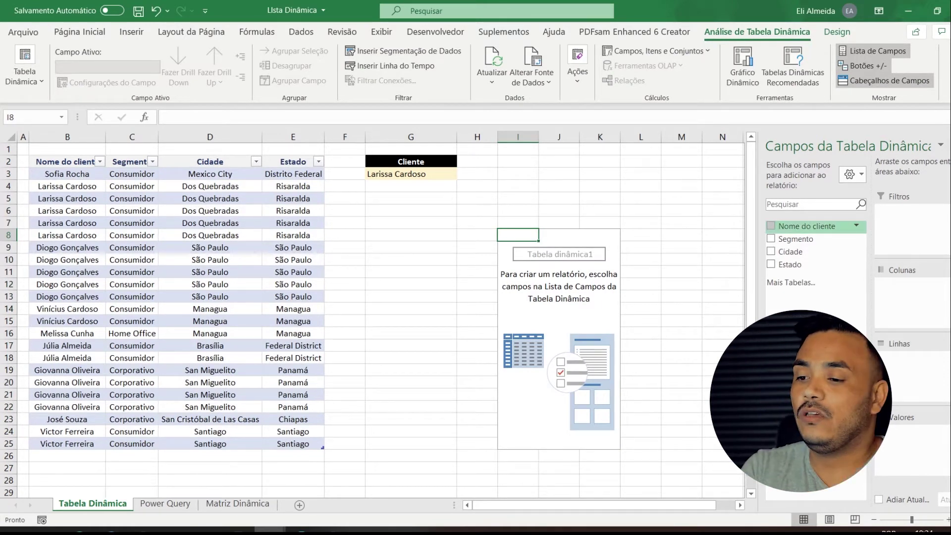
# - Put Nome do cliente in the pivot rows and remove the Total Geral grand total
pyautogui.moveTo(808, 226); pyautogui.dragTo(913, 365)
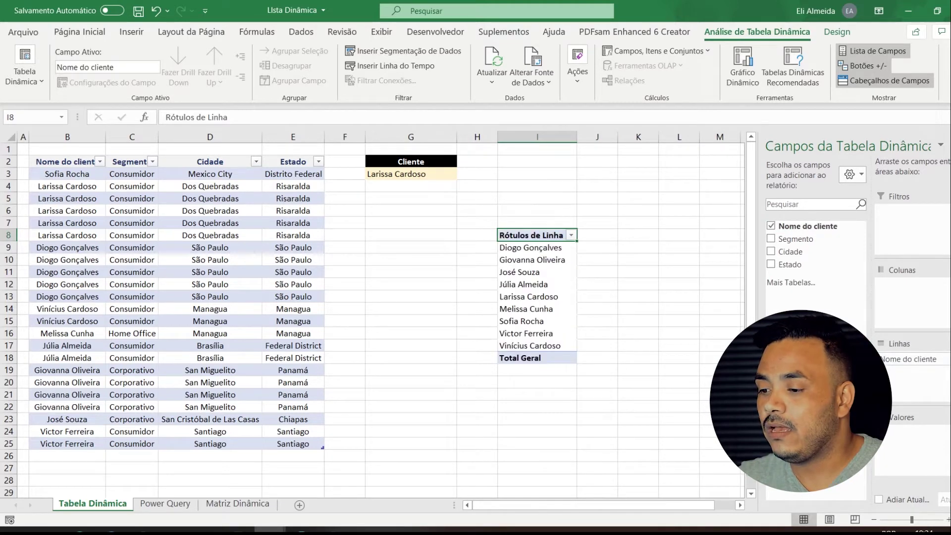
pyautogui.click(537, 358)
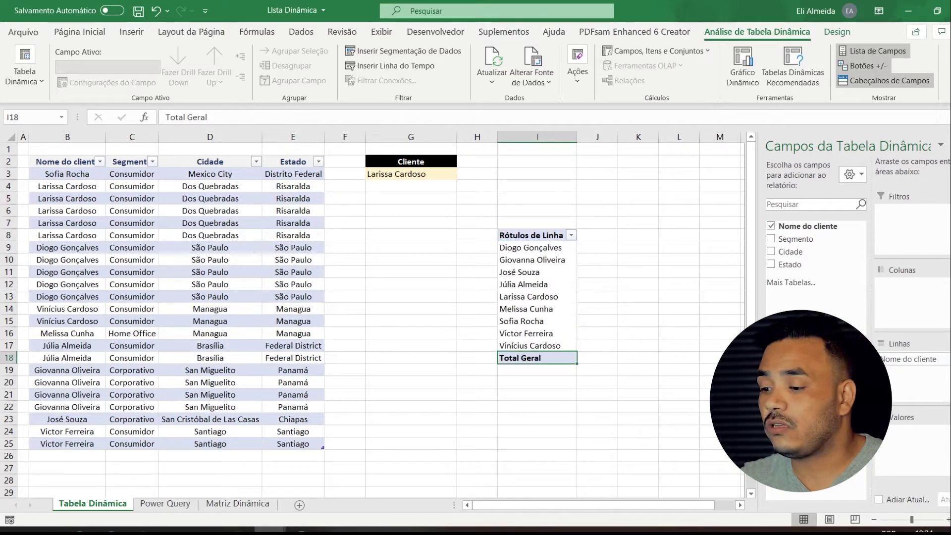
pyautogui.rightClick(556, 359)
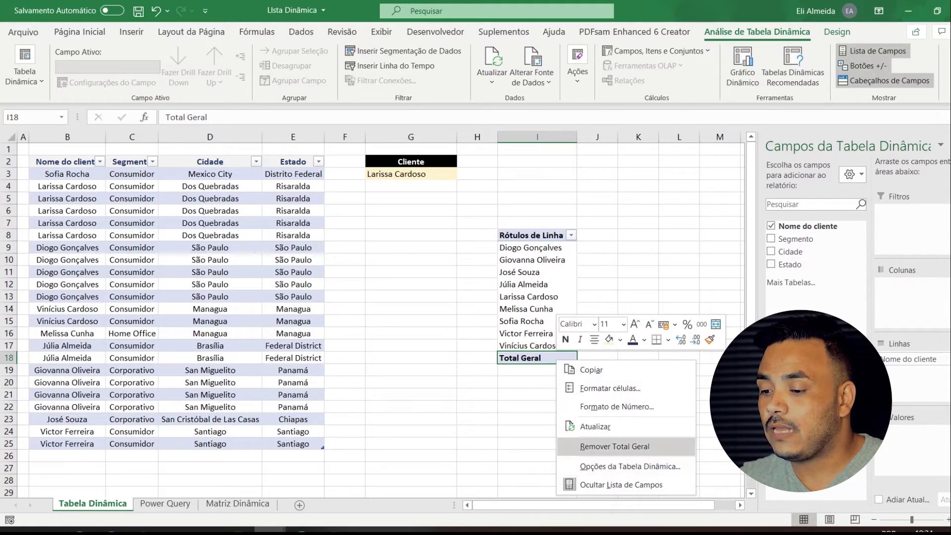
pyautogui.click(615, 446)
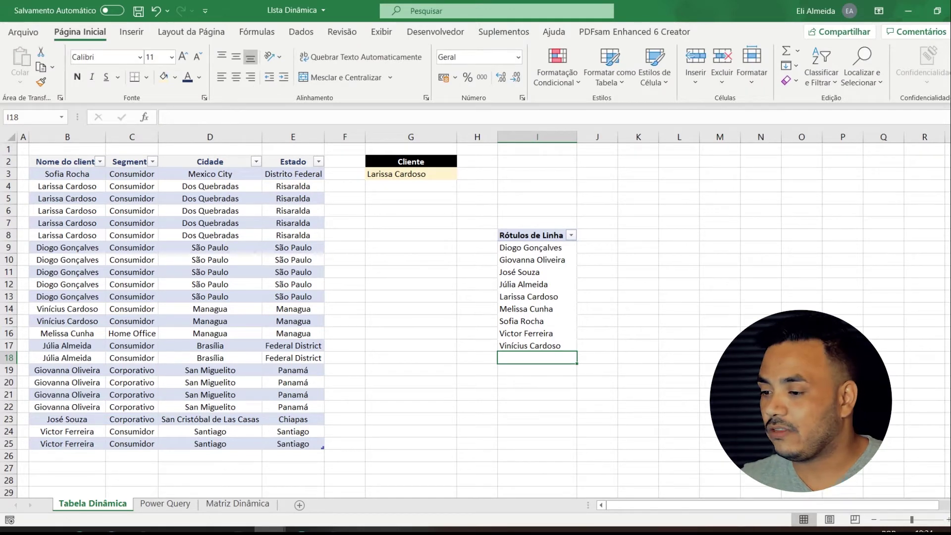
pyautogui.click(761, 248)
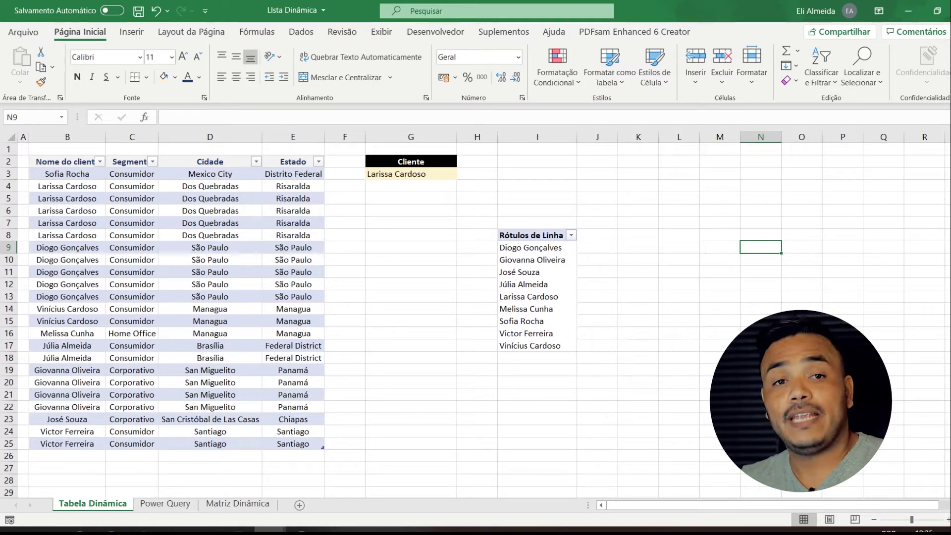
pyautogui.click(410, 174)
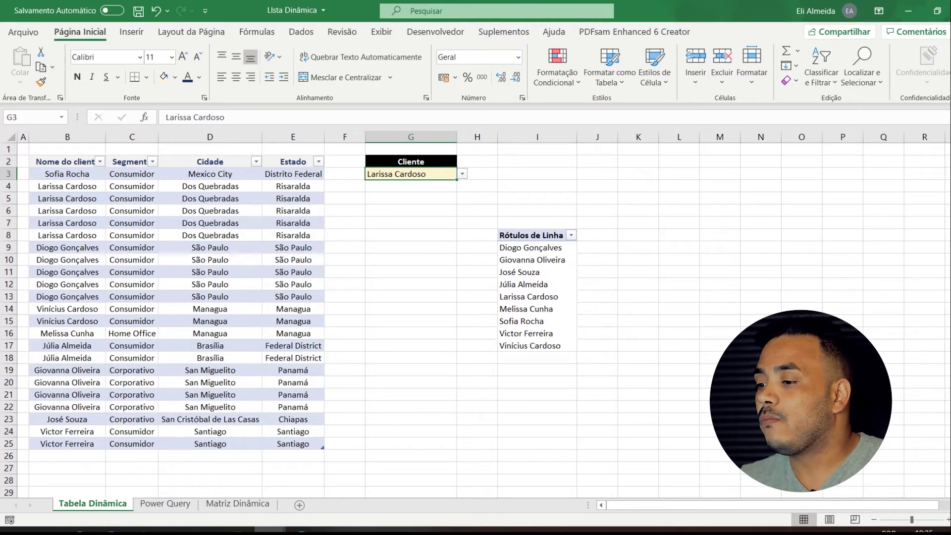
# - Create a new defined name Range_D1 for the pivot's client names in Name Manager
pyautogui.moveTo(537, 247); pyautogui.dragTo(537, 346)
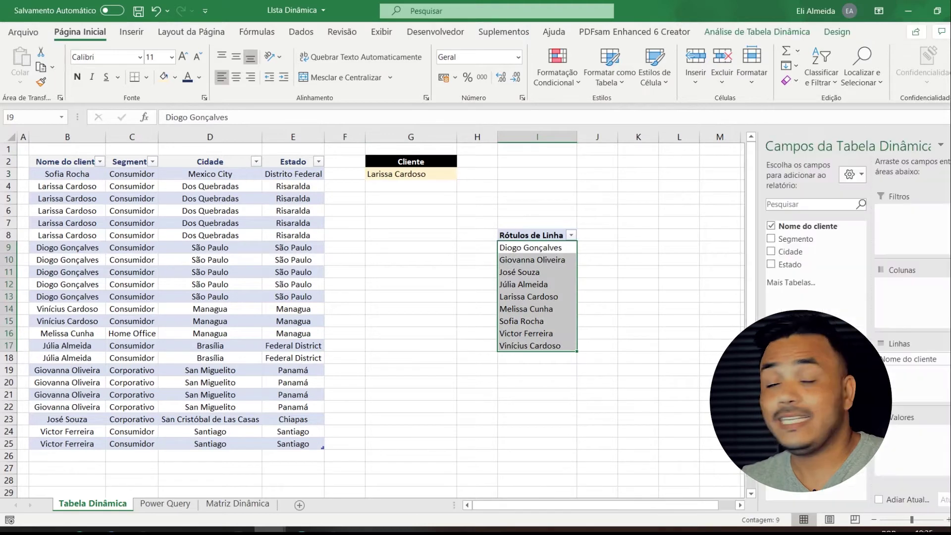
pyautogui.click(257, 31)
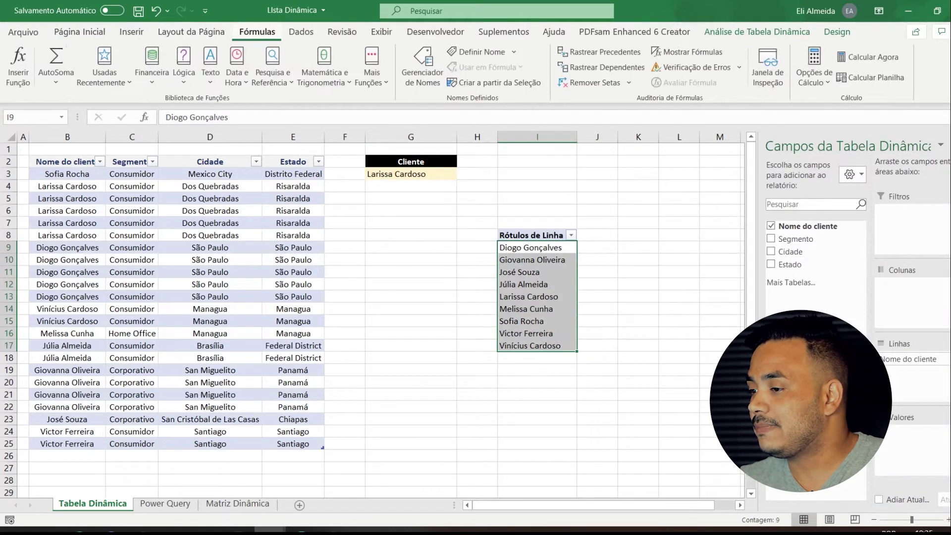
pyautogui.click(422, 67)
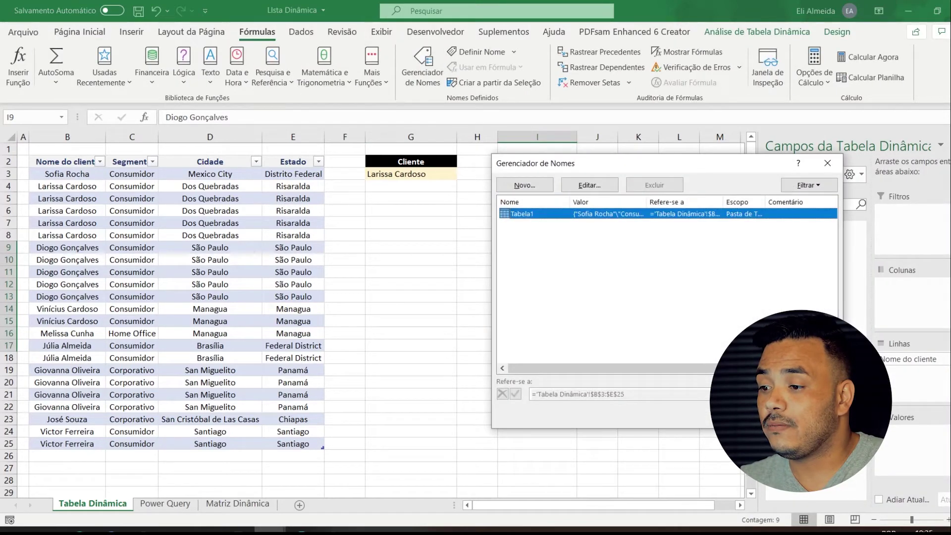
pyautogui.click(525, 185)
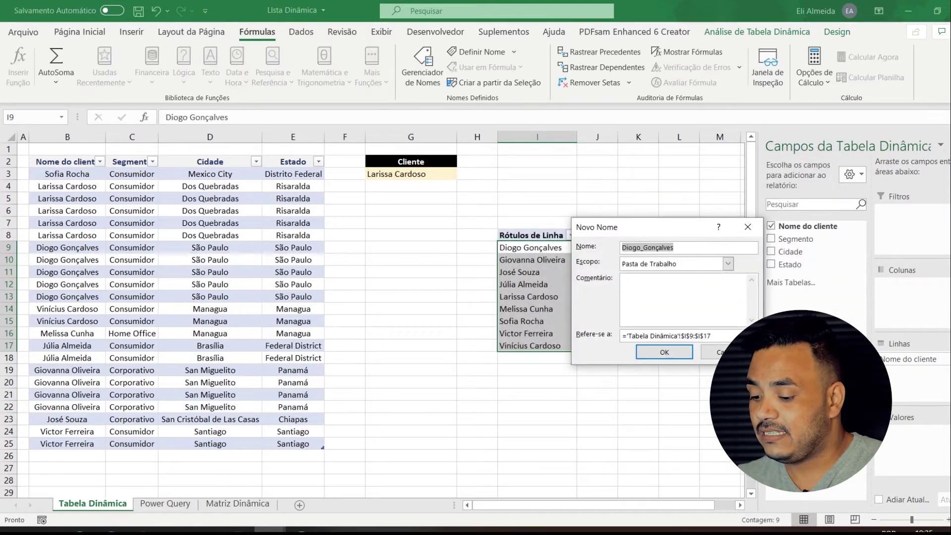
pyautogui.write('Ran')
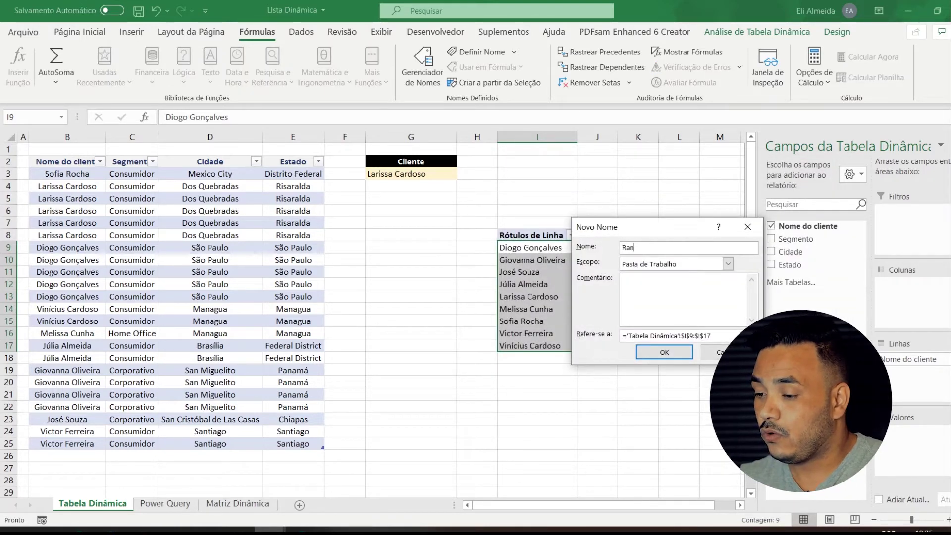
pyautogui.write('ge_D1')
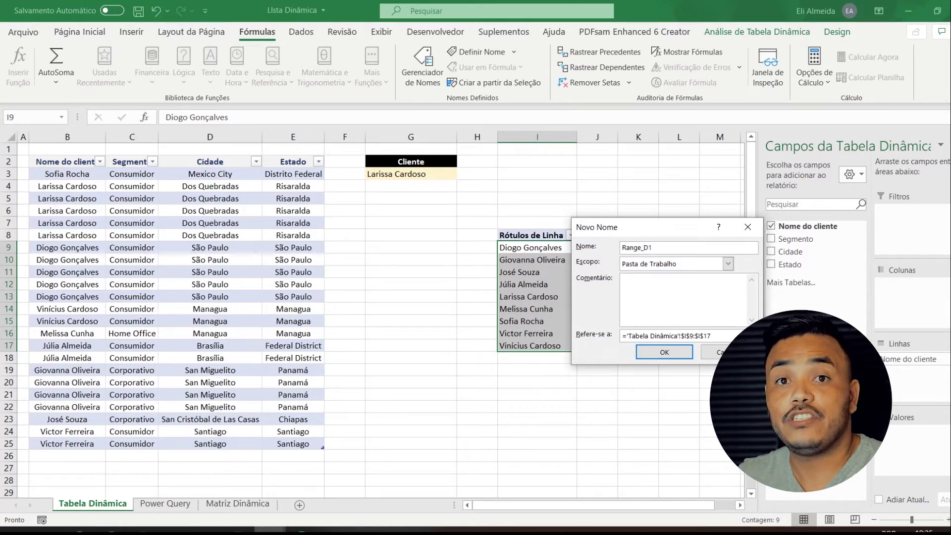
pyautogui.press('Return')
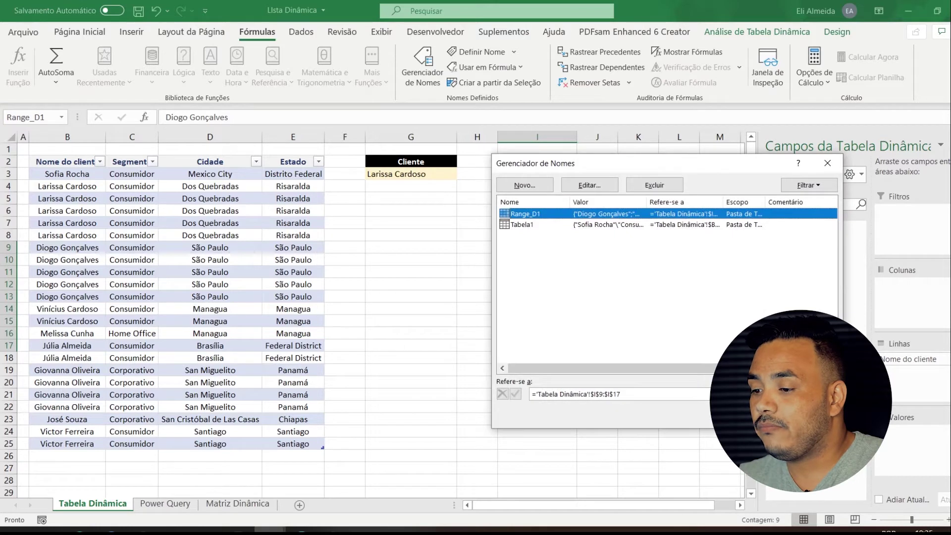
# - Set Range_D1 to =DESLOC('Tabela Dinâmica'!$I$8;1;0;CONT.VALORES('Tabela Dinâmica'!$I:$I)-1;1)
pyautogui.moveTo(622, 395); pyautogui.dragTo(530, 394)
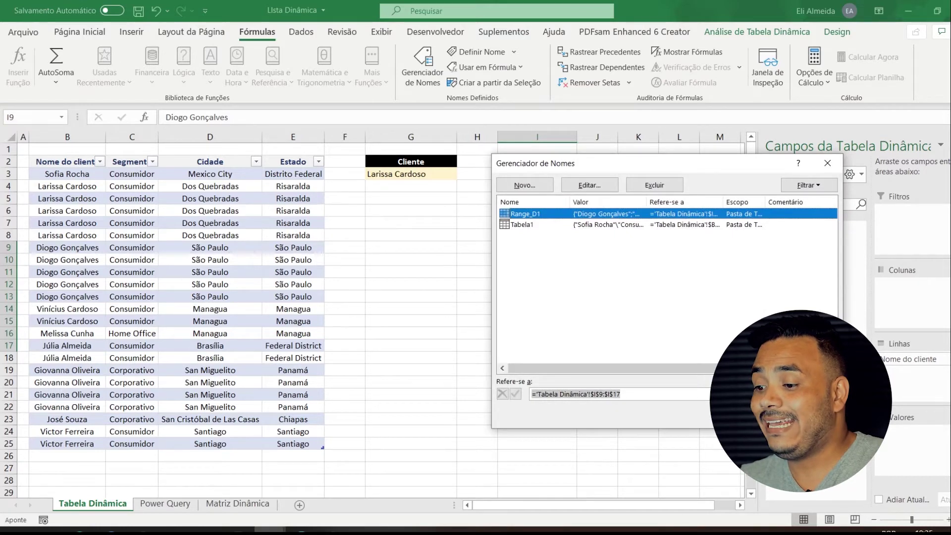
pyautogui.press('BackSpace')
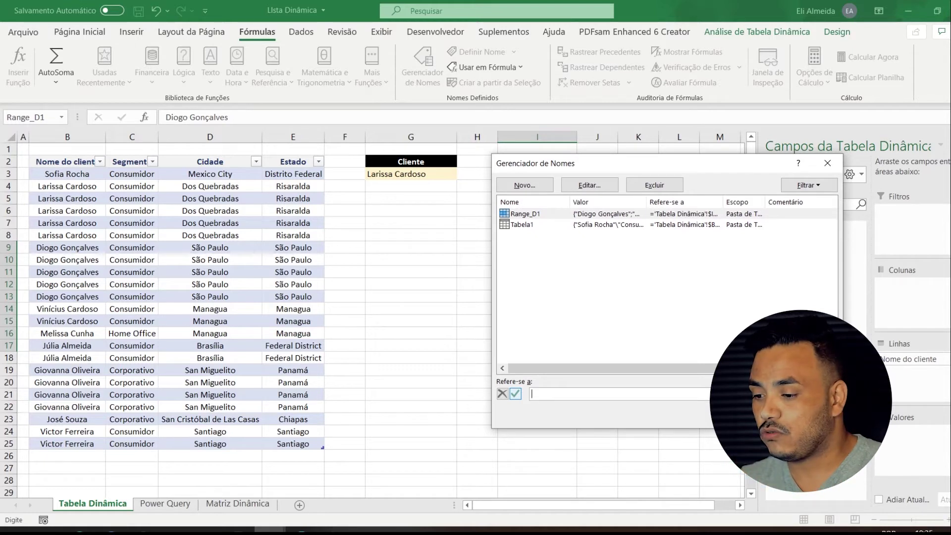
pyautogui.press('capslock')
pyautogui.write('=DES')
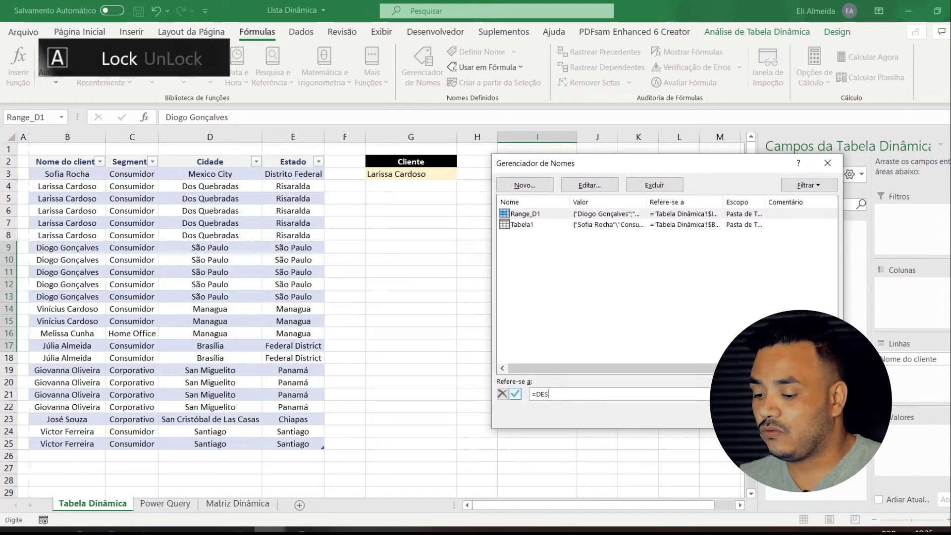
pyautogui.write('LOC(')
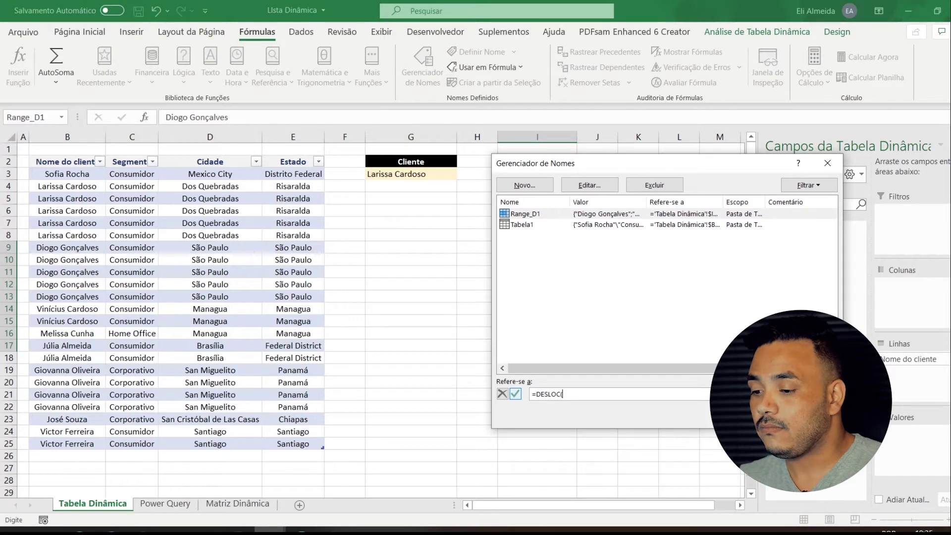
pyautogui.moveTo(641, 164); pyautogui.dragTo(214, 181)
pyautogui.click(531, 235)
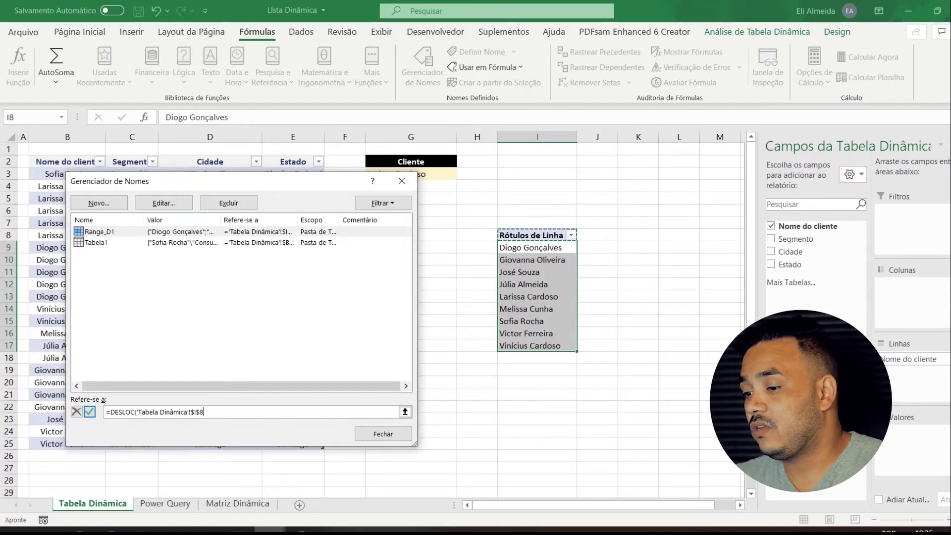
pyautogui.write(';1')
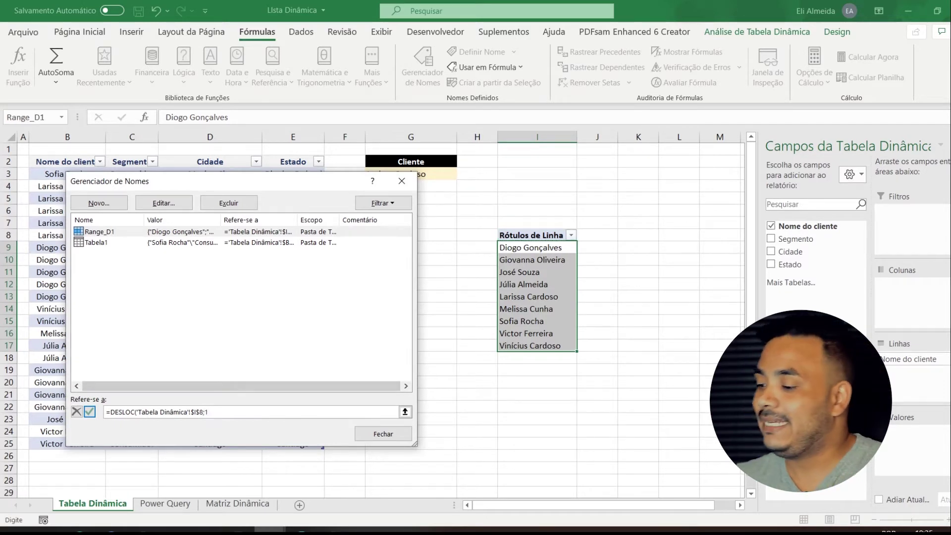
pyautogui.write(';0;CONT.VALORES(')
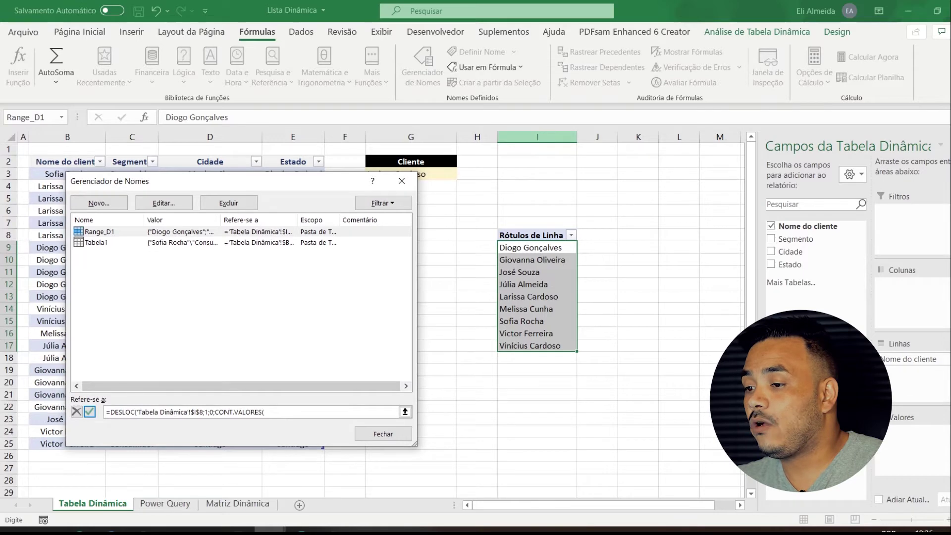
pyautogui.click(537, 137)
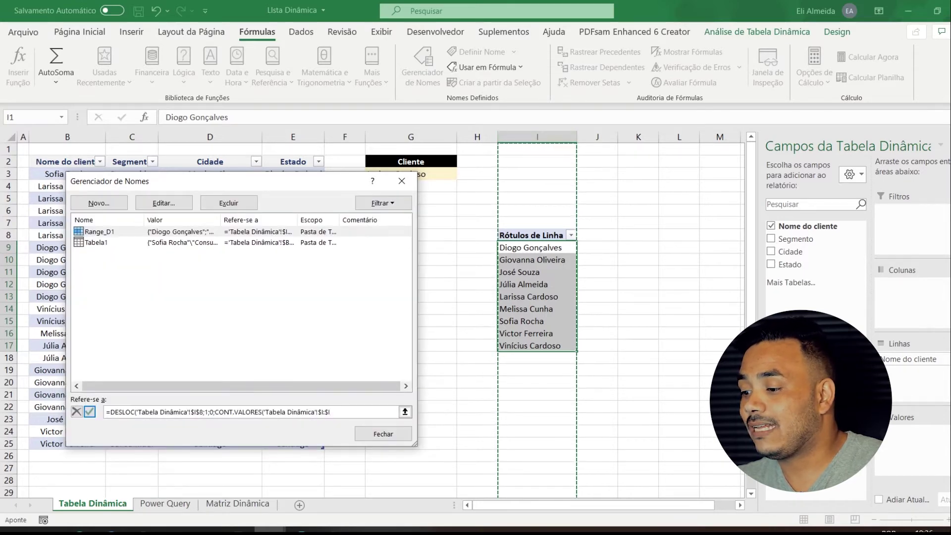
pyautogui.write(')-1')
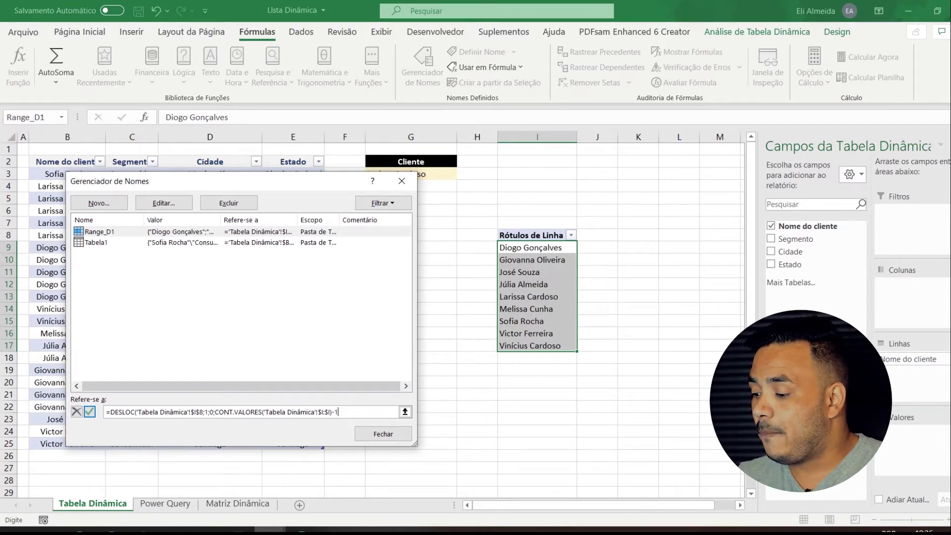
pyautogui.write(';1')
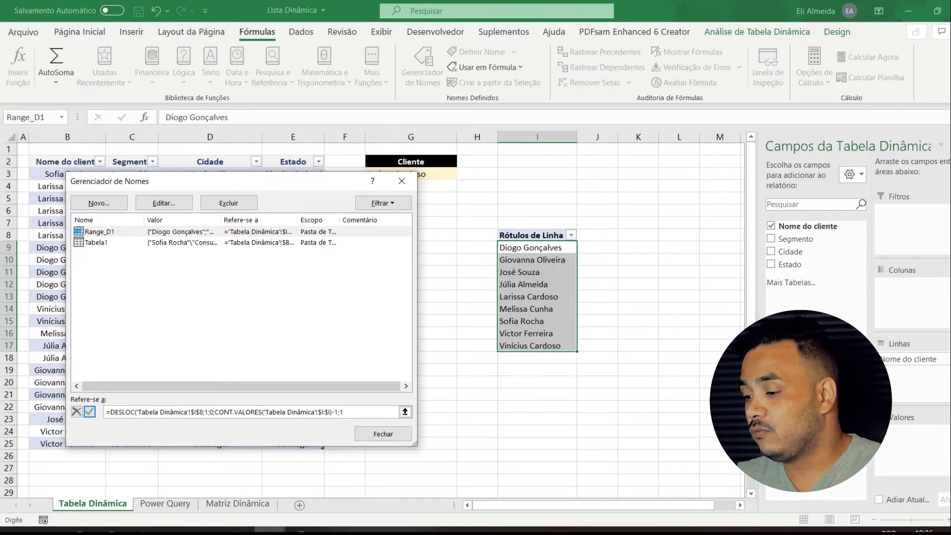
pyautogui.press('Return')
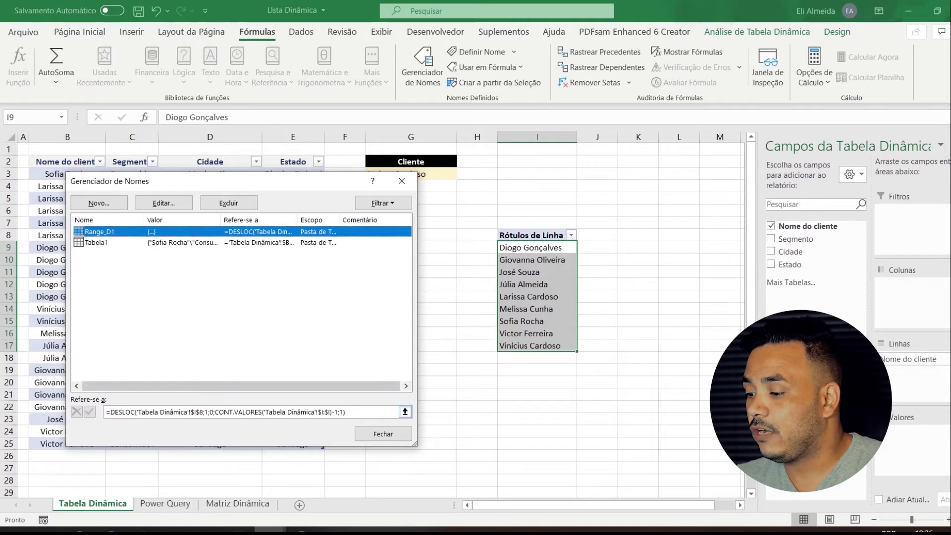
# - Check which cells Range_D1's formula covers, then close Name Manager
pyautogui.click(245, 412)
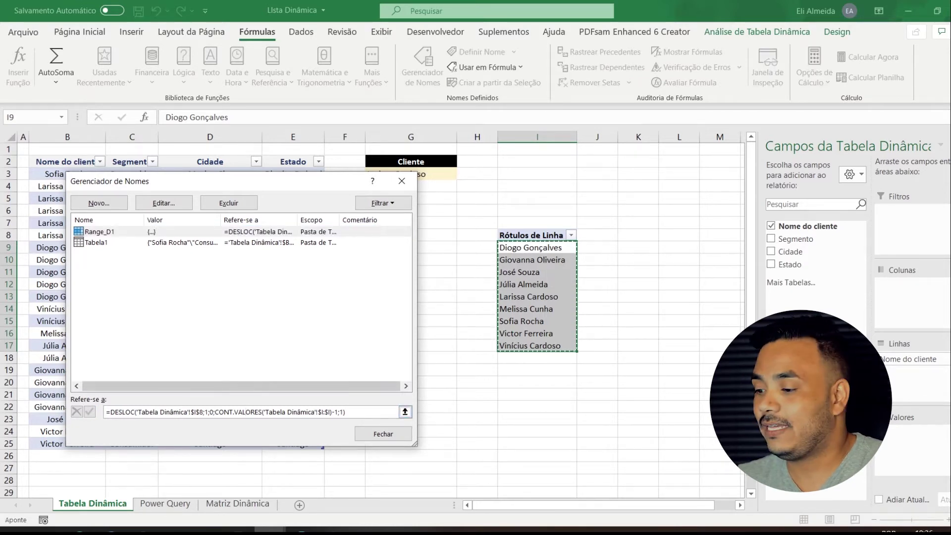
pyautogui.moveTo(349, 412); pyautogui.dragTo(106, 413)
pyautogui.click(373, 412)
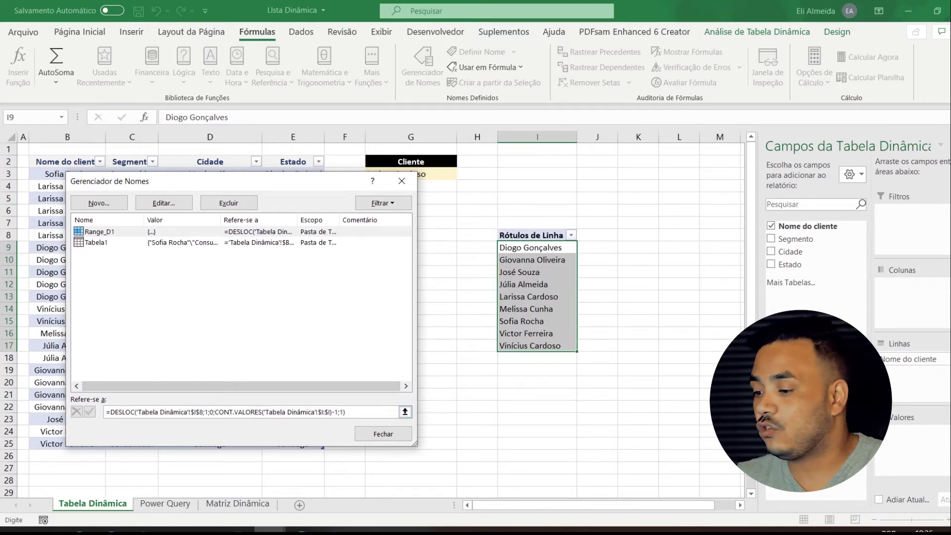
pyautogui.click(383, 434)
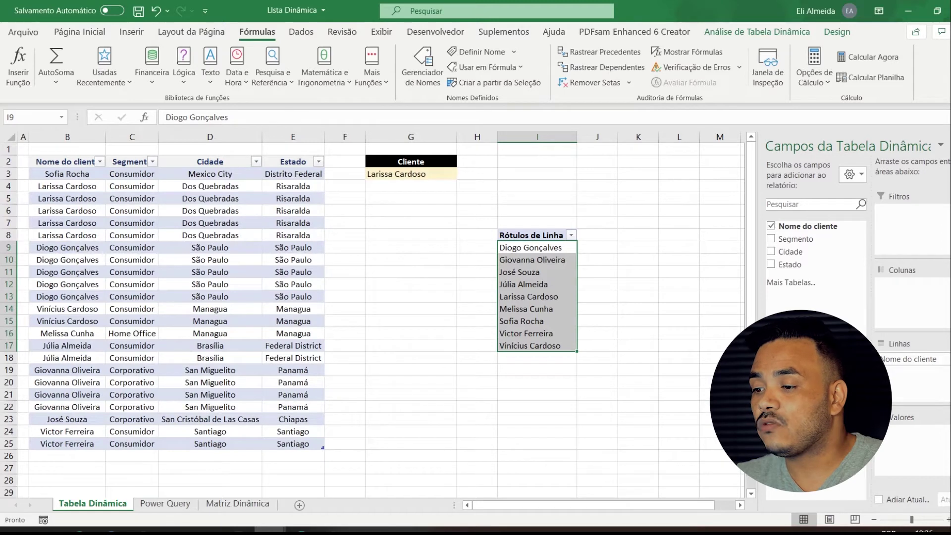
# - Sort the pivot's client names in I9:I17 from A to Z
pyautogui.click(411, 260)
pyautogui.click(411, 223)
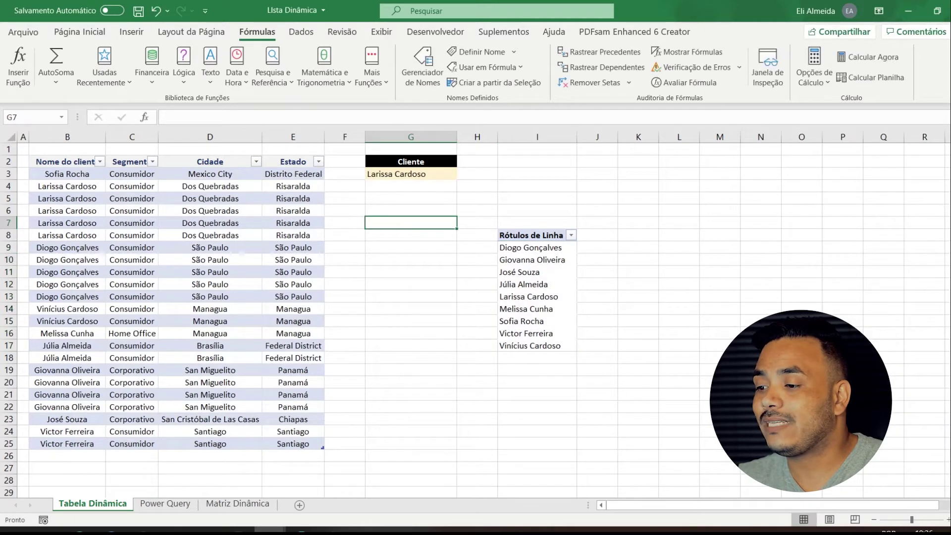
pyautogui.click(410, 174)
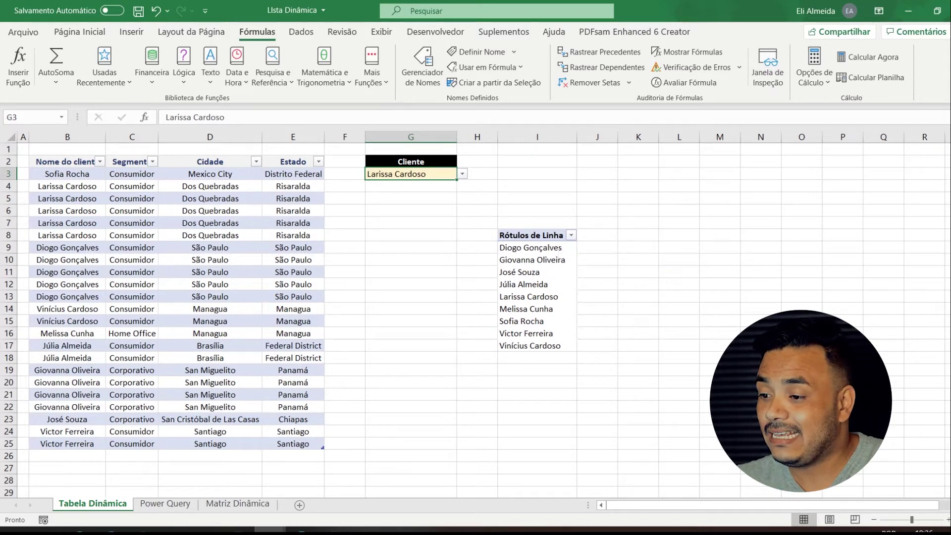
pyautogui.click(571, 235)
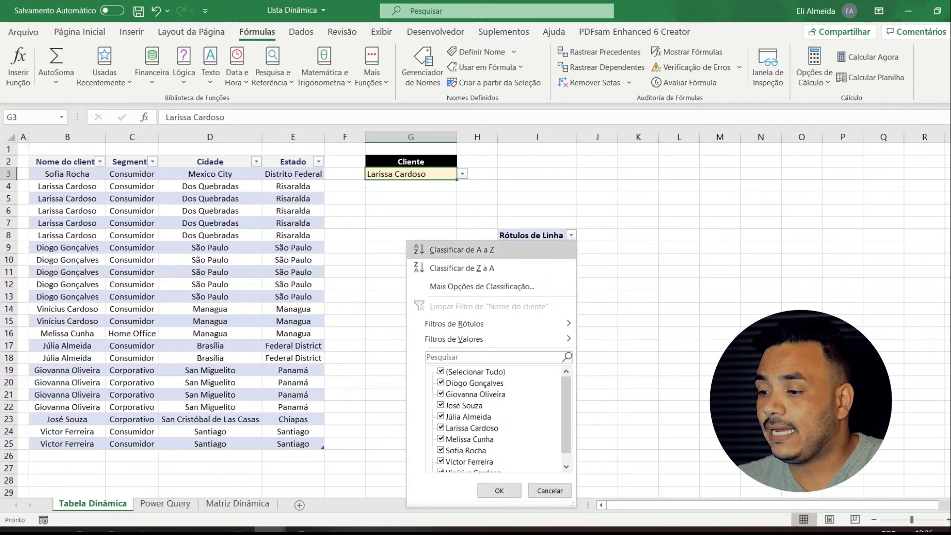
pyautogui.click(461, 250)
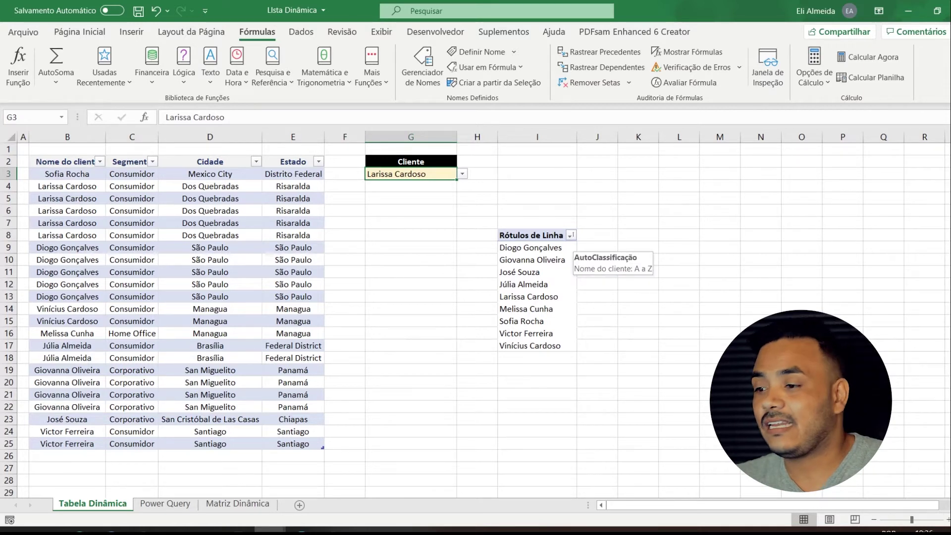
pyautogui.moveTo(530, 247); pyautogui.dragTo(530, 346)
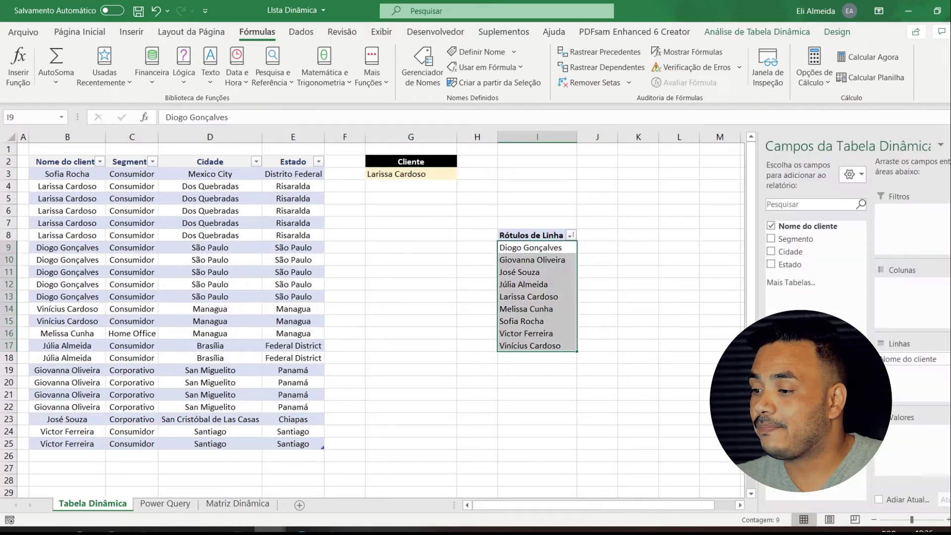
# - Check G3's dropdown still lists repeated names, keeping the selected client
pyautogui.click(410, 174)
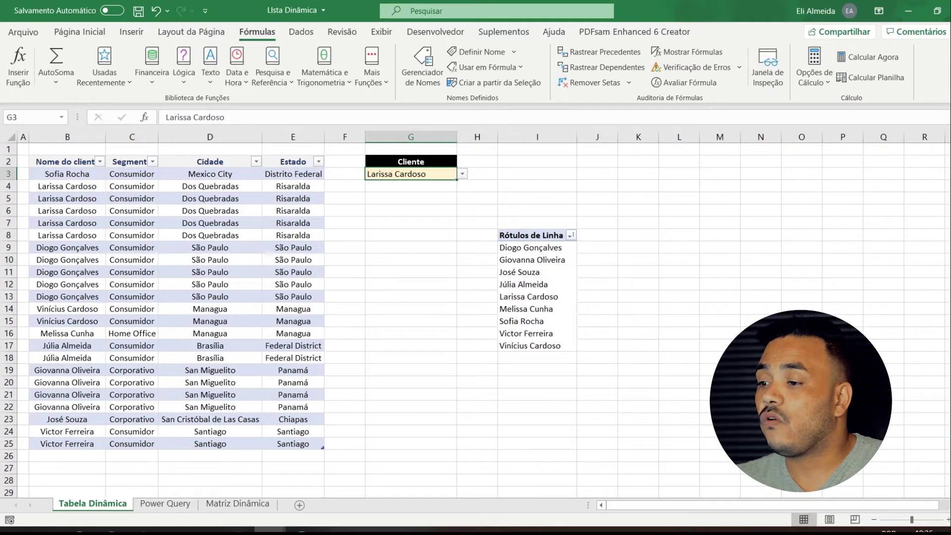
pyautogui.click(462, 174)
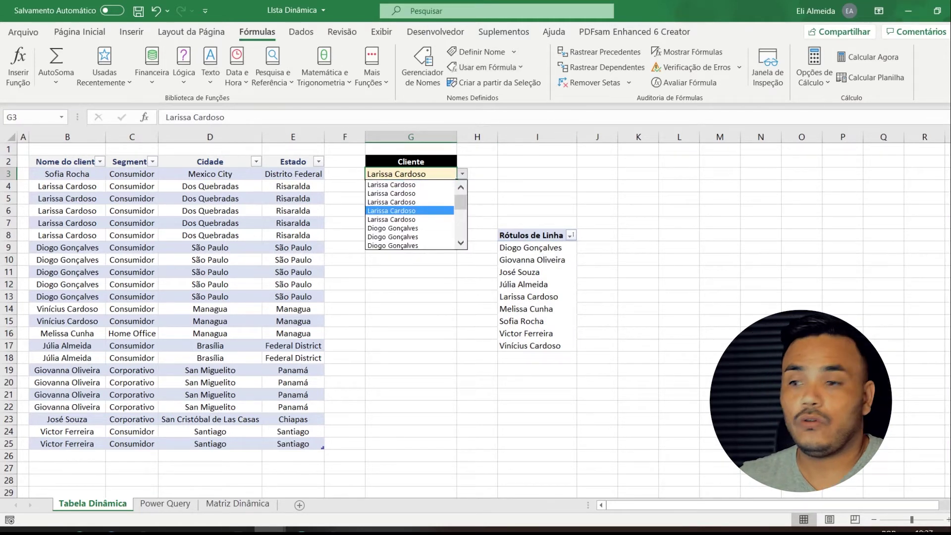
pyautogui.press('Return')
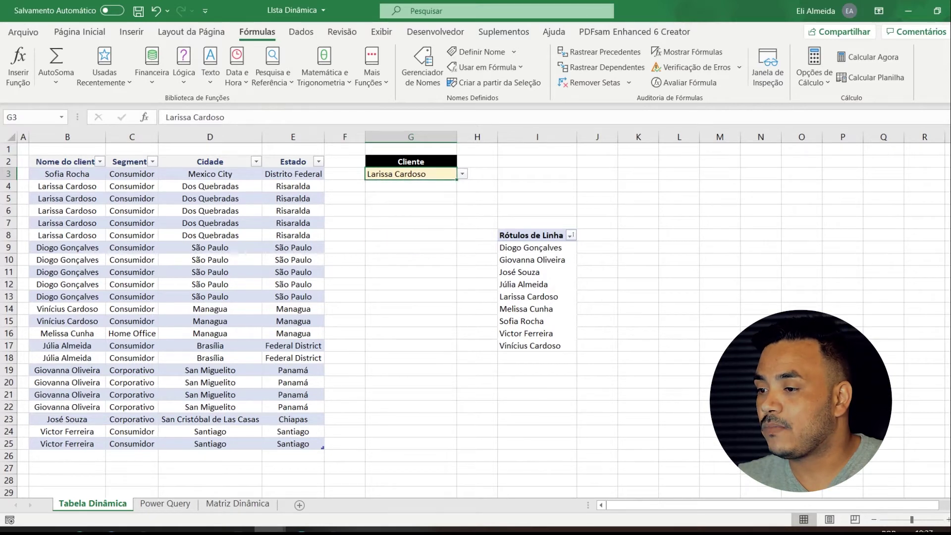
pyautogui.click(301, 32)
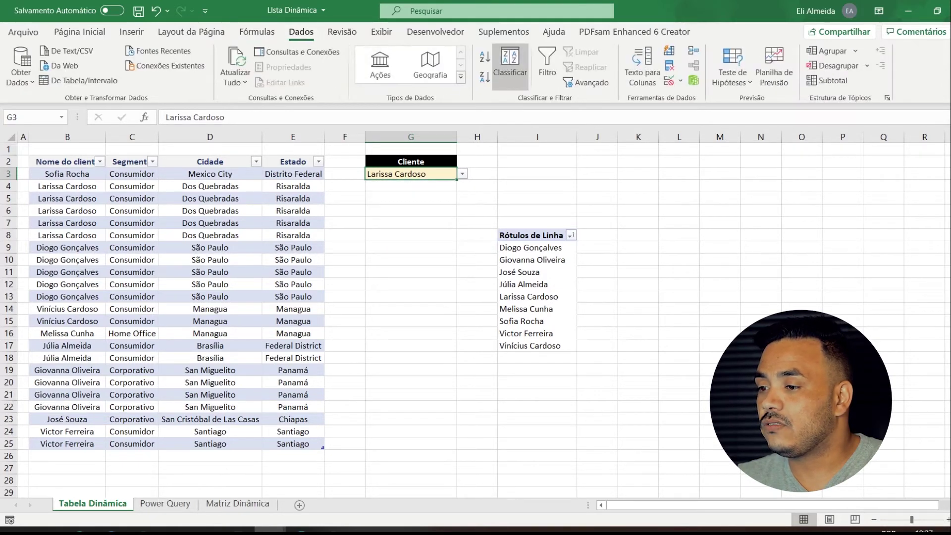
# - Replace G3's validation source $B$3:$B$25 with the named range Range_D1
pyautogui.click(669, 80)
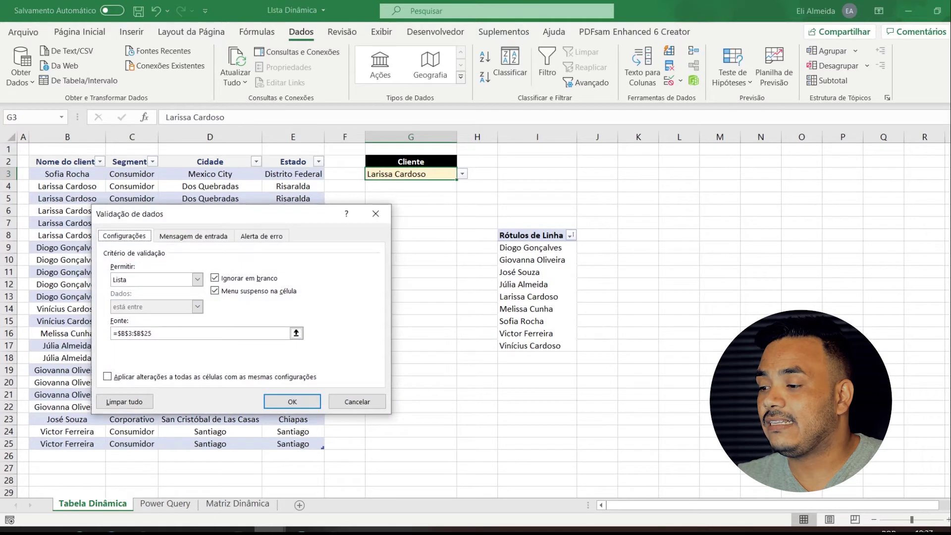
pyautogui.moveTo(277, 333); pyautogui.dragTo(112, 334)
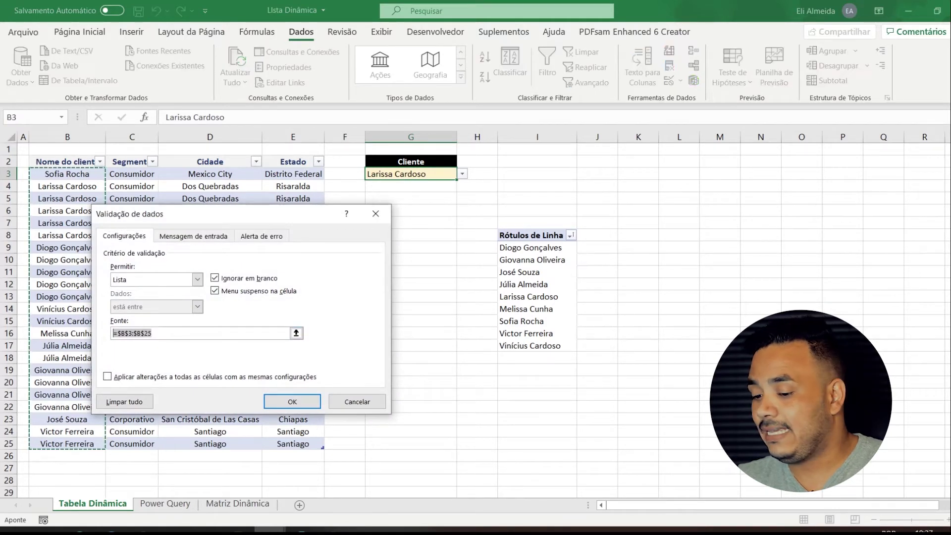
pyautogui.press('BackSpace')
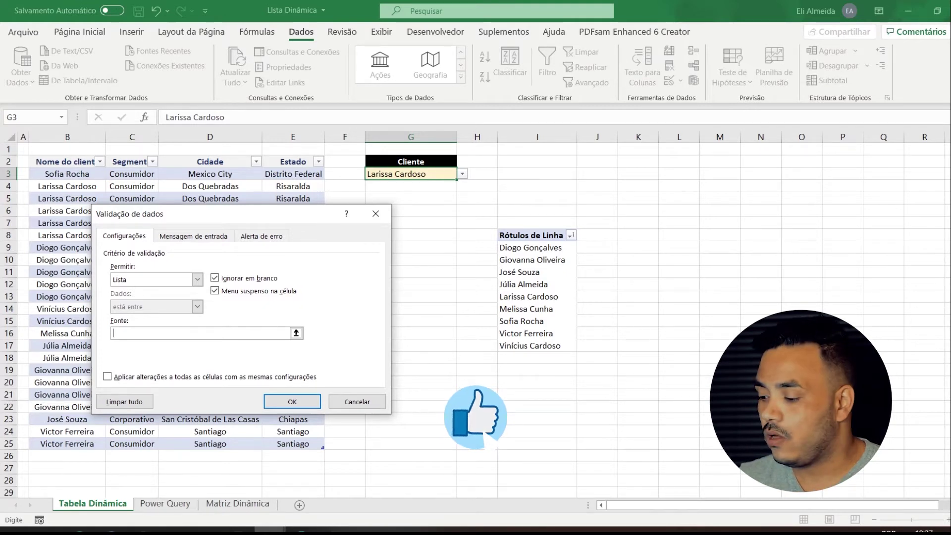
pyautogui.press('F3')
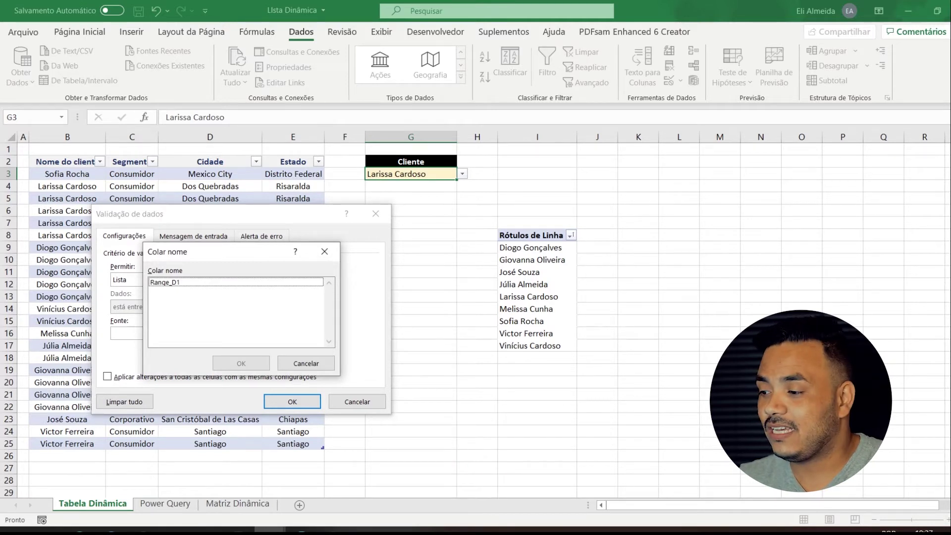
pyautogui.press('Down')
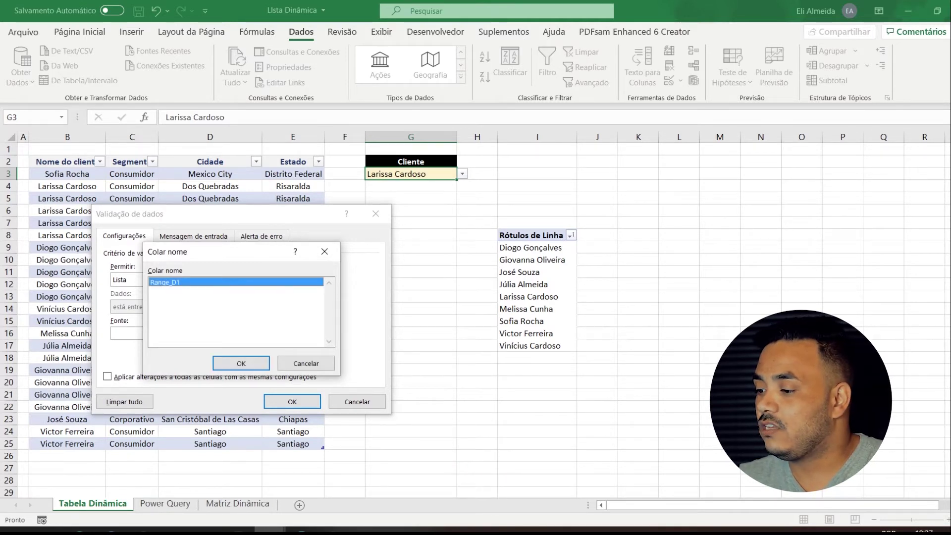
pyautogui.press('Return')
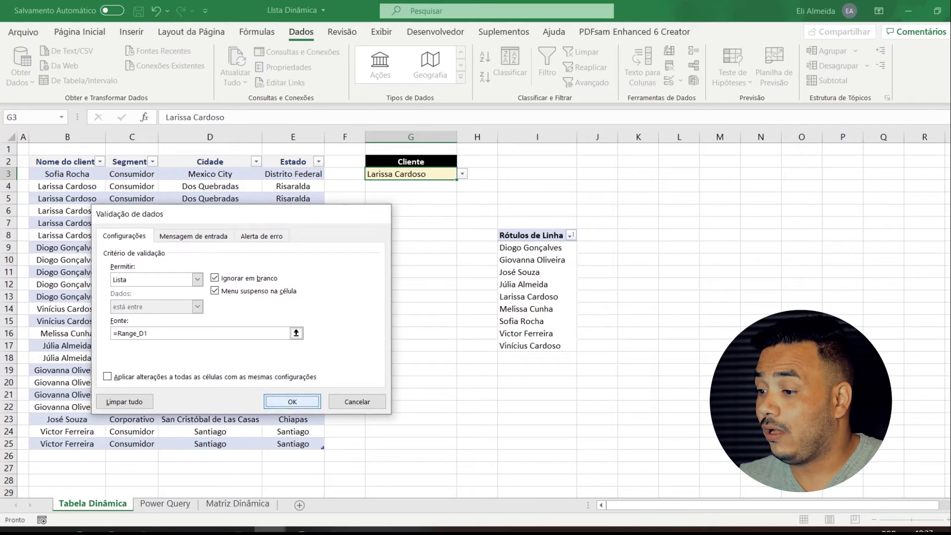
pyautogui.press('Return')
# - Open G3's dropdown to confirm each client appears once, leaving G3 unchanged
pyautogui.hotkey('alt', 'Down')
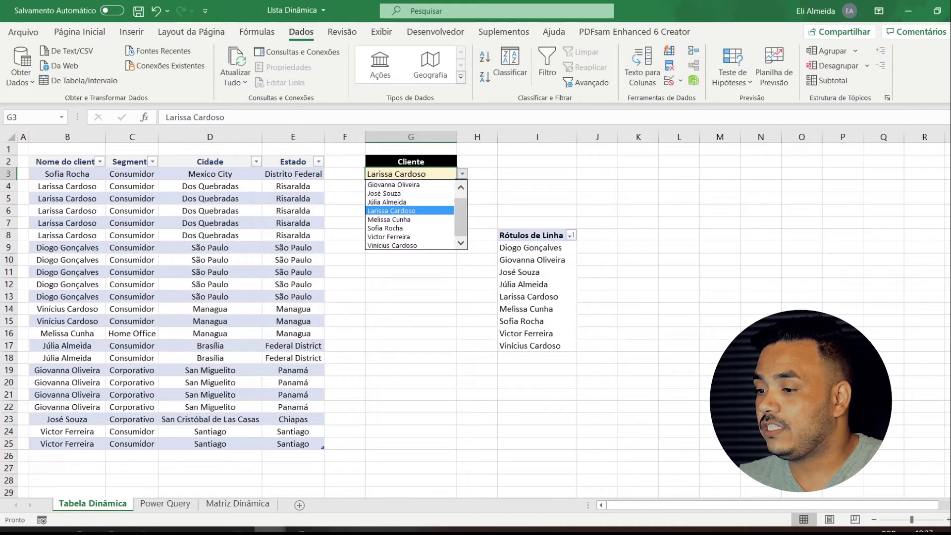
pyautogui.moveTo(461, 212); pyautogui.dragTo(461, 212)
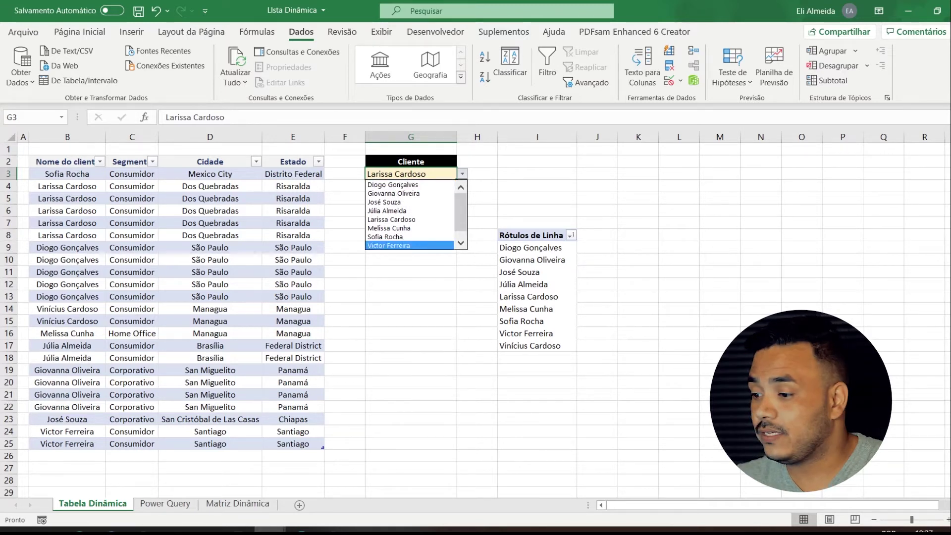
pyautogui.click(68, 456)
pyautogui.click(67, 456)
# - Add row 26 with the new client's full name, Consumidor, Curitiba and Paraná
pyautogui.write('eLI')
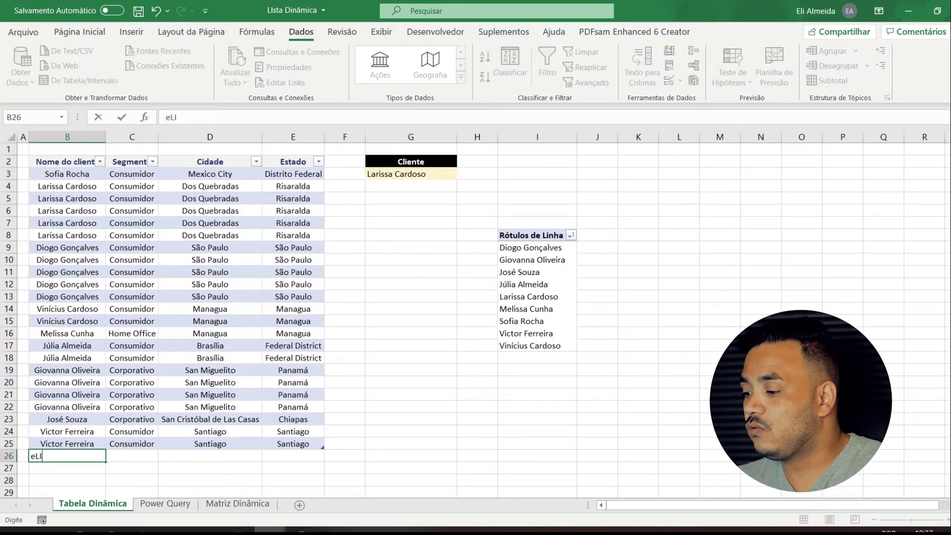
pyautogui.press('BackSpace')
pyautogui.press('BackSpace')
pyautogui.press('BackSpace')
pyautogui.press('capslock')
pyautogui.write('Eli')
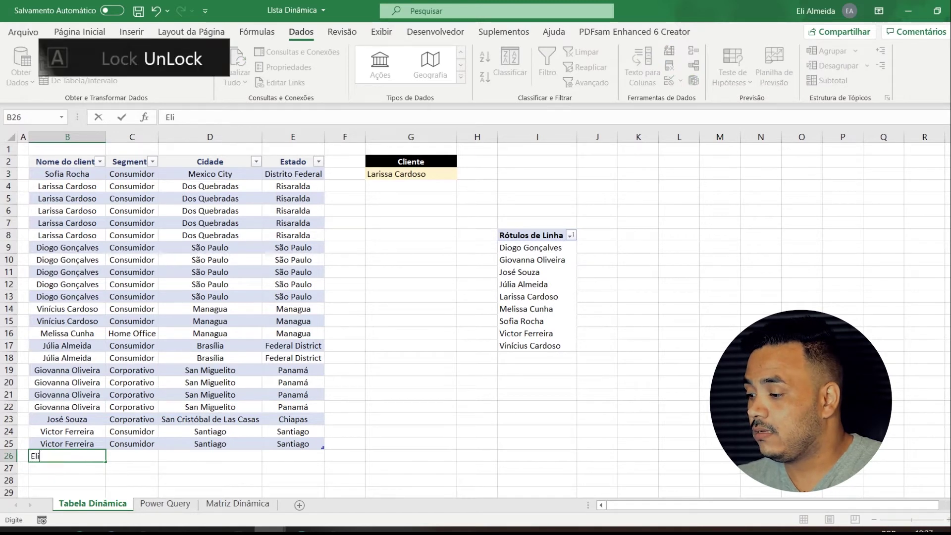
pyautogui.press('Tab')
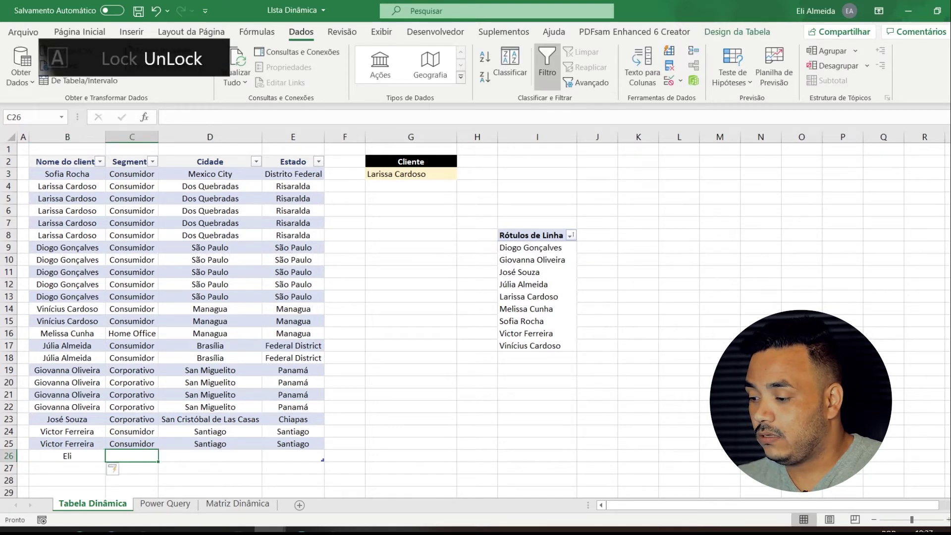
pyautogui.write('Consumidor')
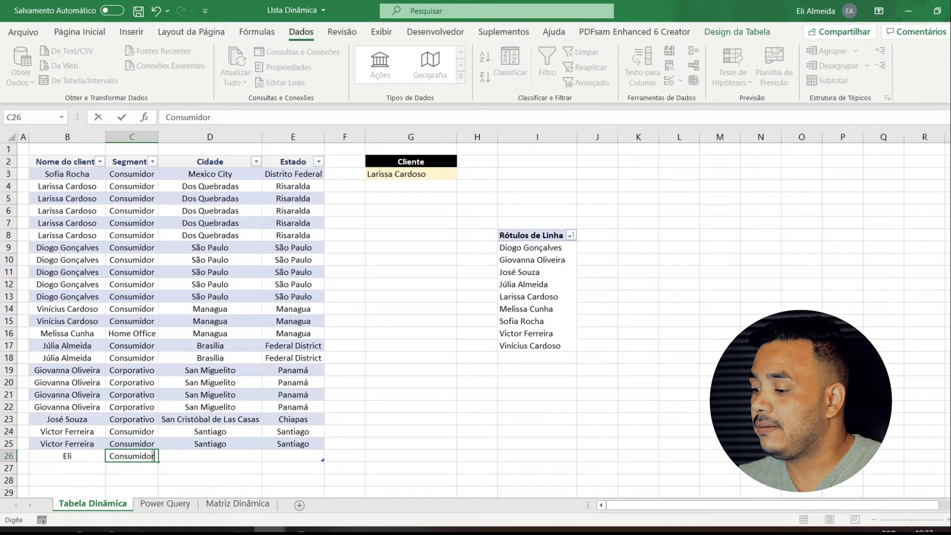
pyautogui.press('Tab')
pyautogui.write('Curitiba')
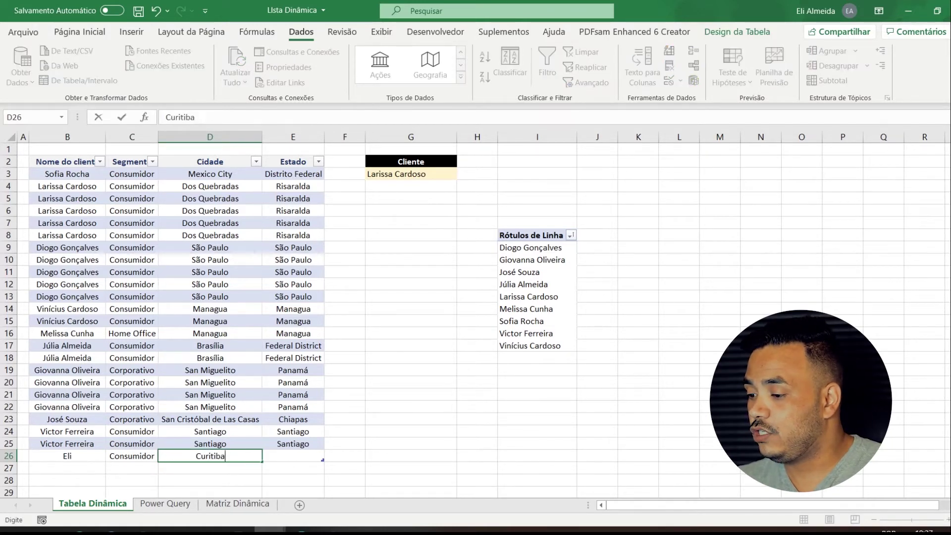
pyautogui.press('Tab')
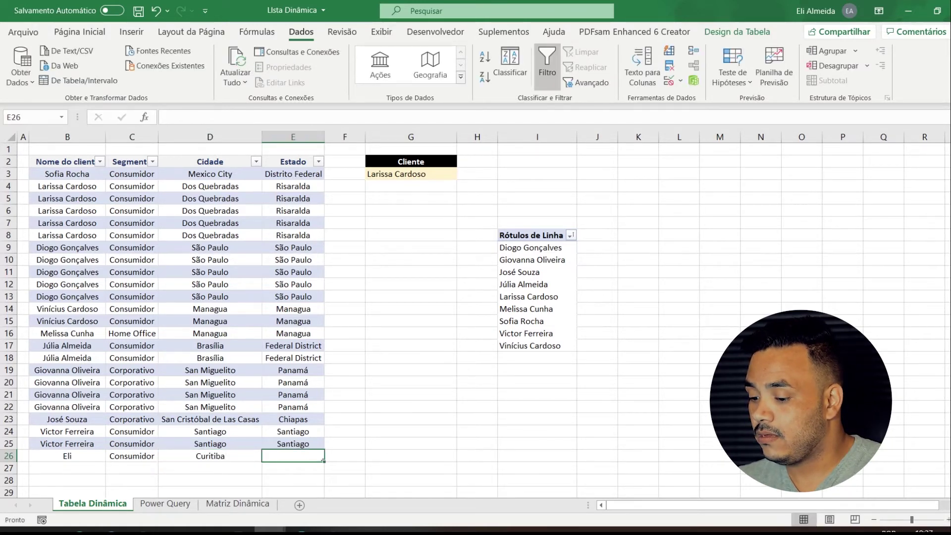
pyautogui.write('Paraná')
pyautogui.click(411, 419)
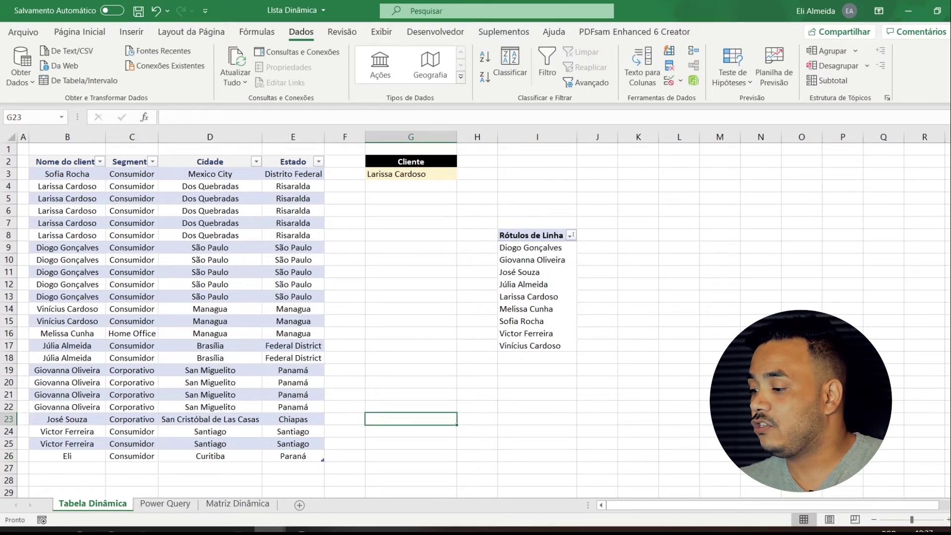
pyautogui.doubleClick(74, 457)
pyautogui.write('Alm')
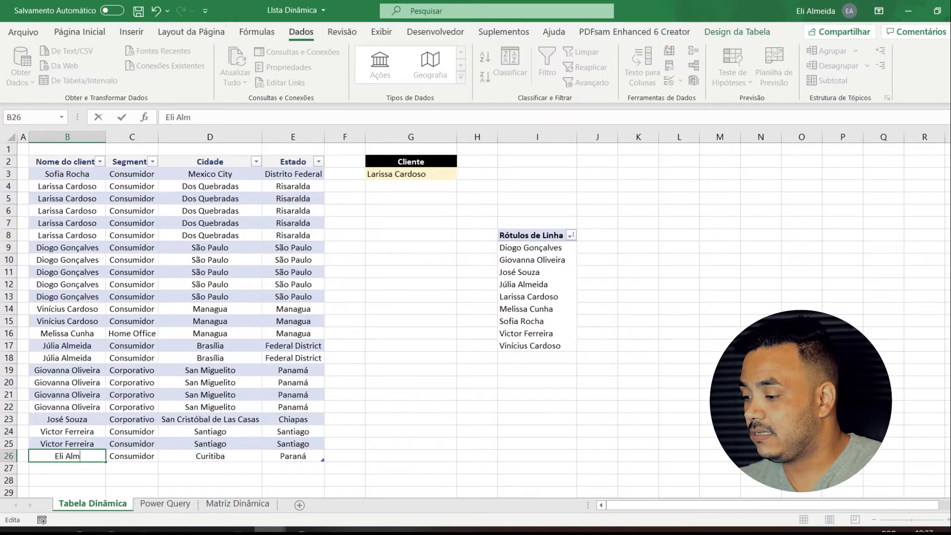
pyautogui.write('eida')
pyautogui.press('Return')
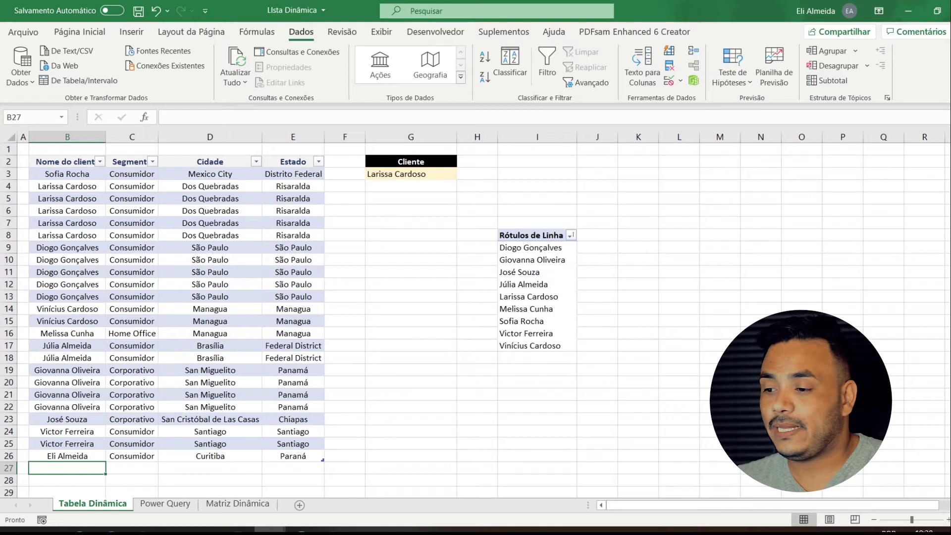
# - Refresh the pivot table so it lists the new client
pyautogui.click(525, 271)
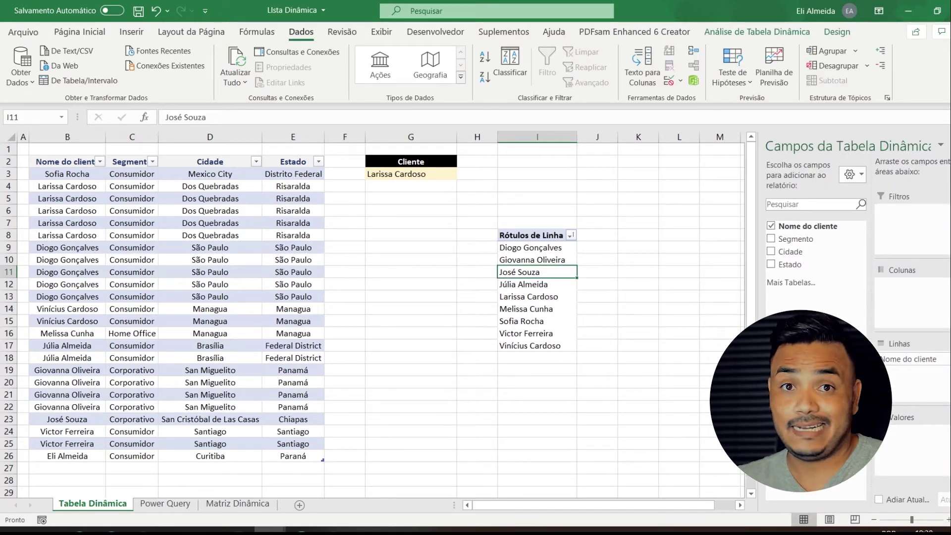
pyautogui.click(757, 32)
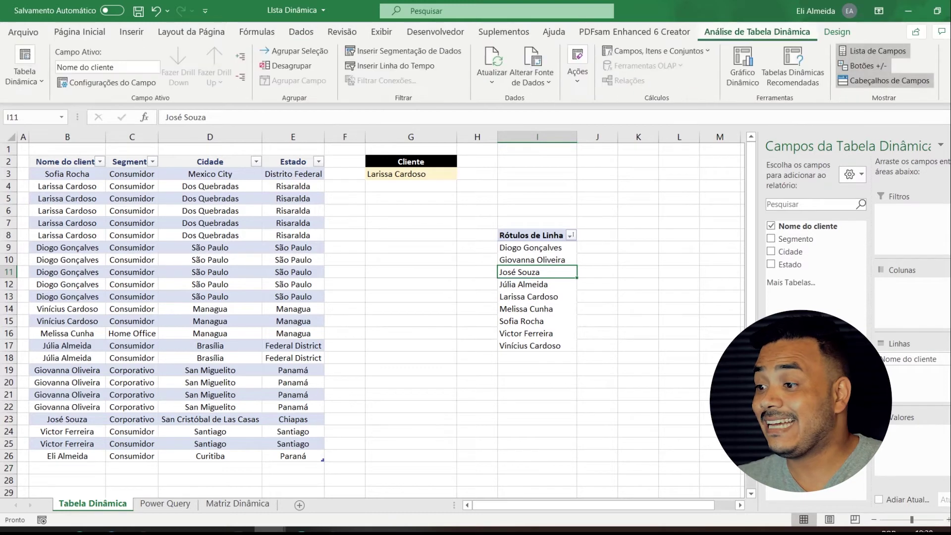
pyautogui.click(493, 58)
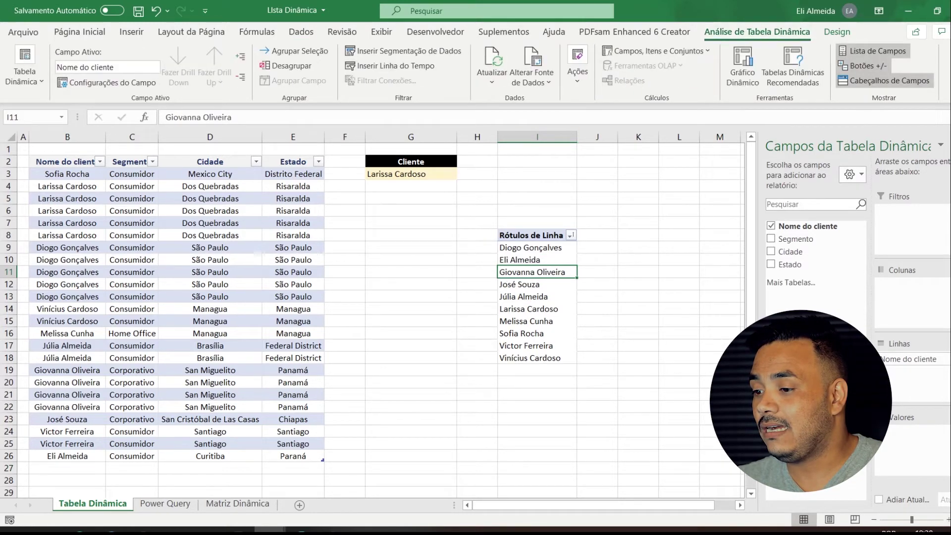
pyautogui.click(525, 259)
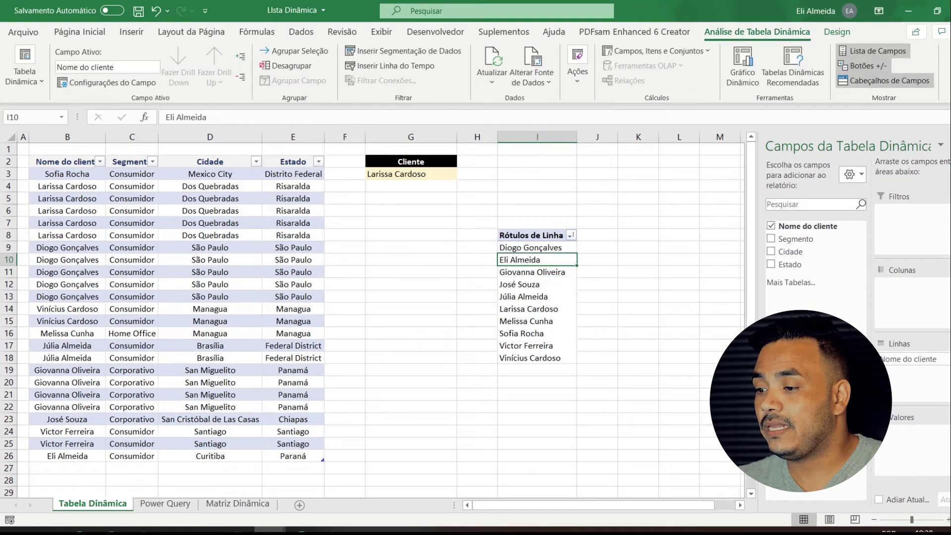
# - Choose the first client in G3's updated dropdown list
pyautogui.click(411, 174)
pyautogui.click(462, 174)
pyautogui.moveTo(460, 218); pyautogui.dragTo(461, 209)
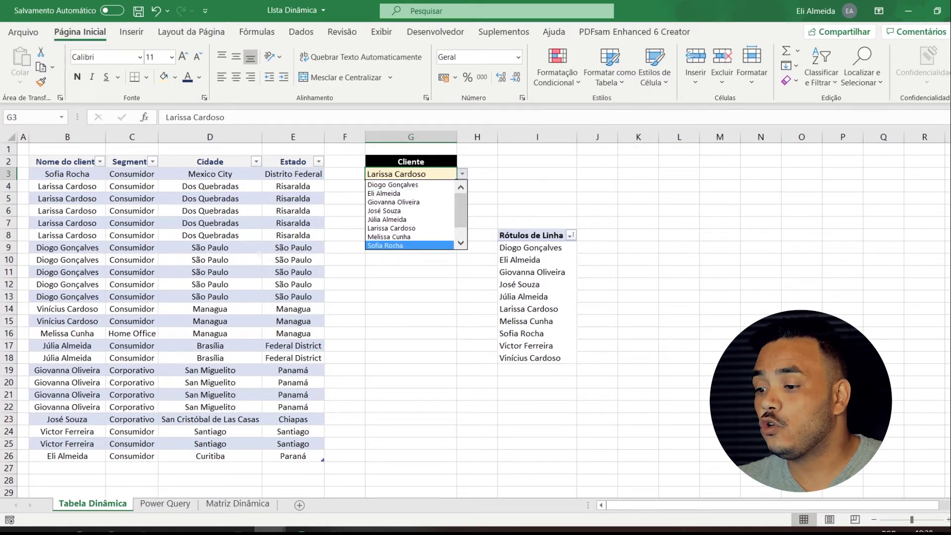
pyautogui.moveTo(461, 198); pyautogui.dragTo(461, 207)
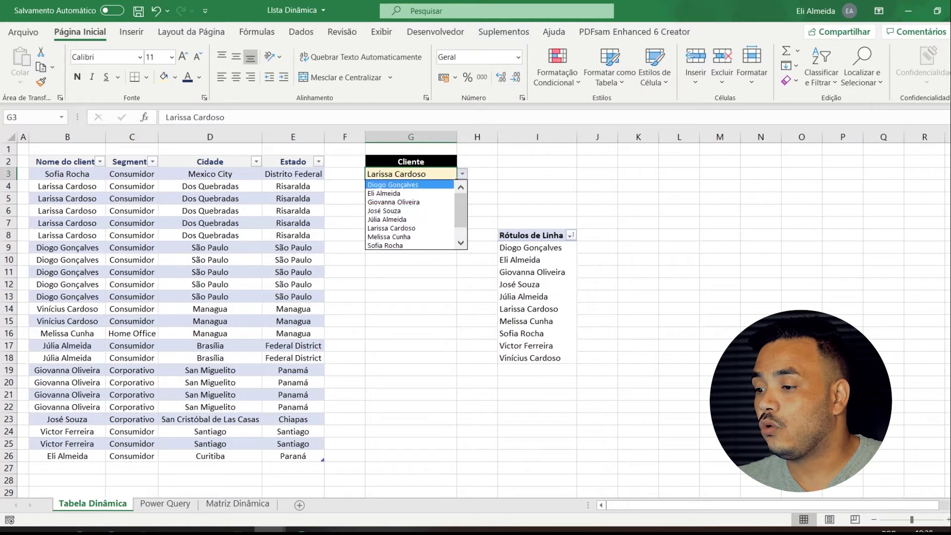
pyautogui.click(390, 185)
# - Review G3's list again without changing it, then go to the Power Query sheet
pyautogui.click(462, 174)
pyautogui.moveTo(461, 203); pyautogui.dragTo(461, 218)
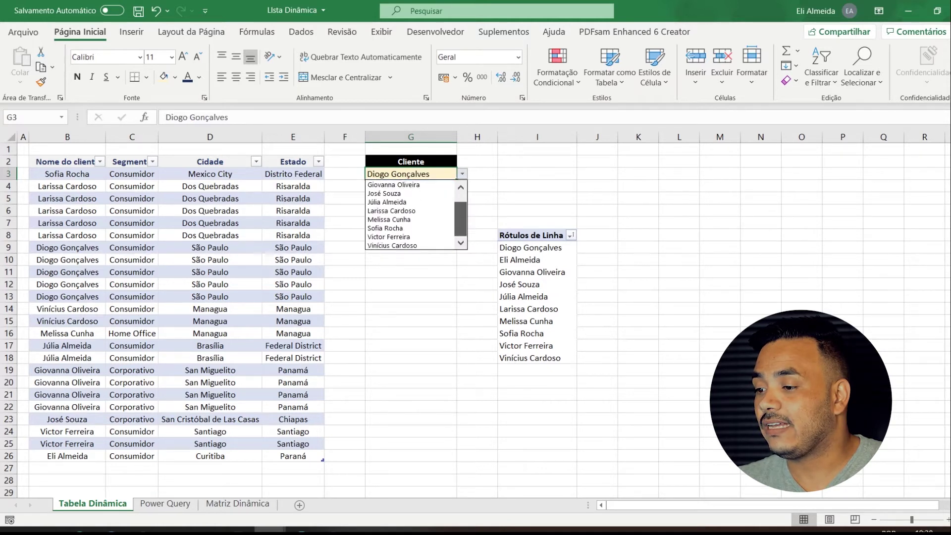
pyautogui.click(396, 246)
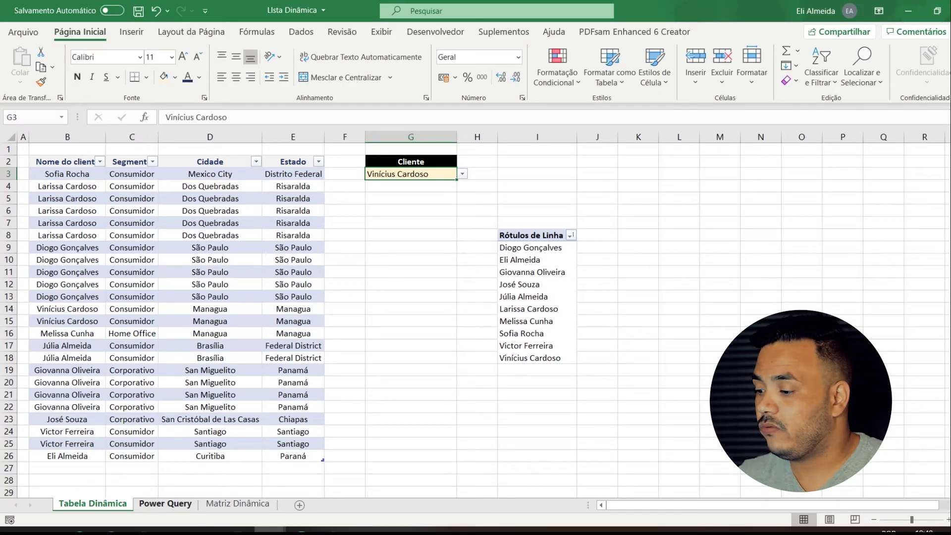
pyautogui.hotkey('ctrl', 'pagedown')
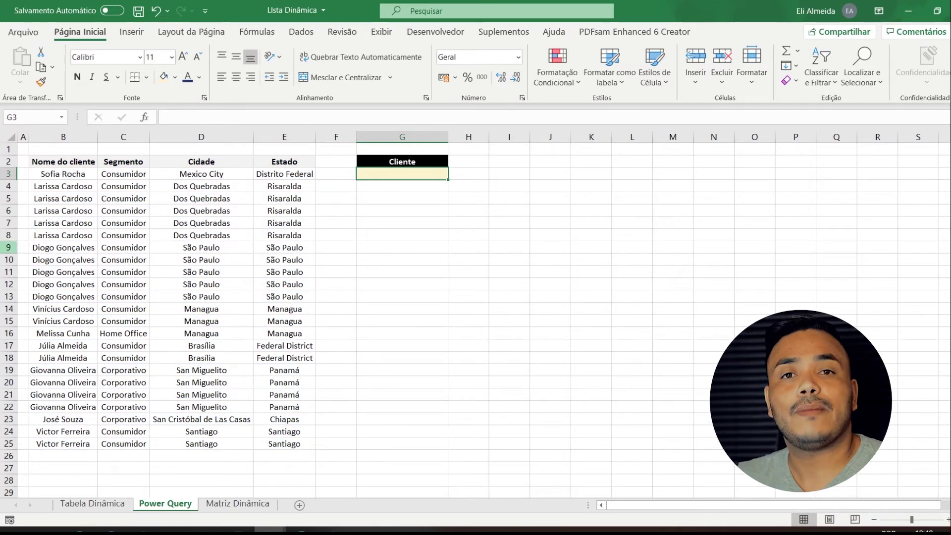
# - Convert the client data range B2:E25 into a formatted table, Tabela2
pyautogui.click(63, 161)
pyautogui.hotkey('ctrl', 'a')
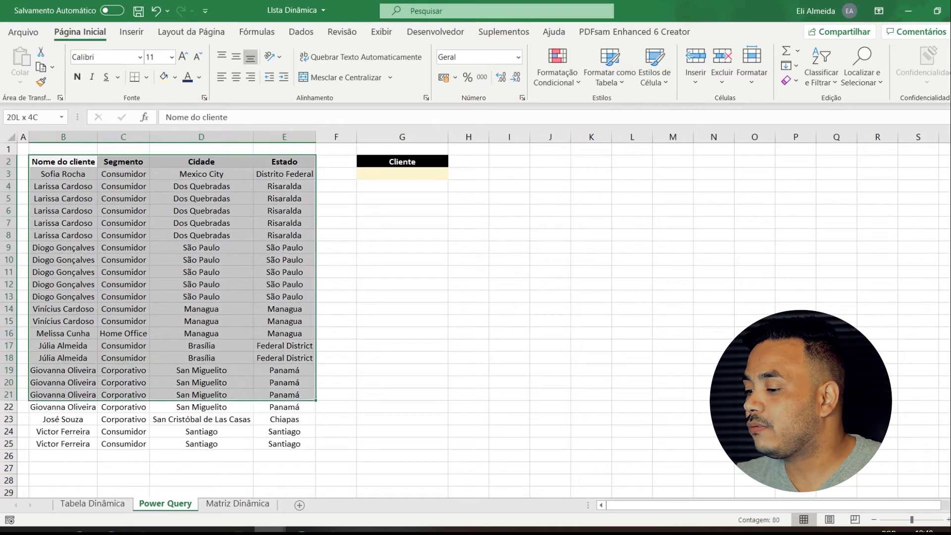
pyautogui.click(132, 31)
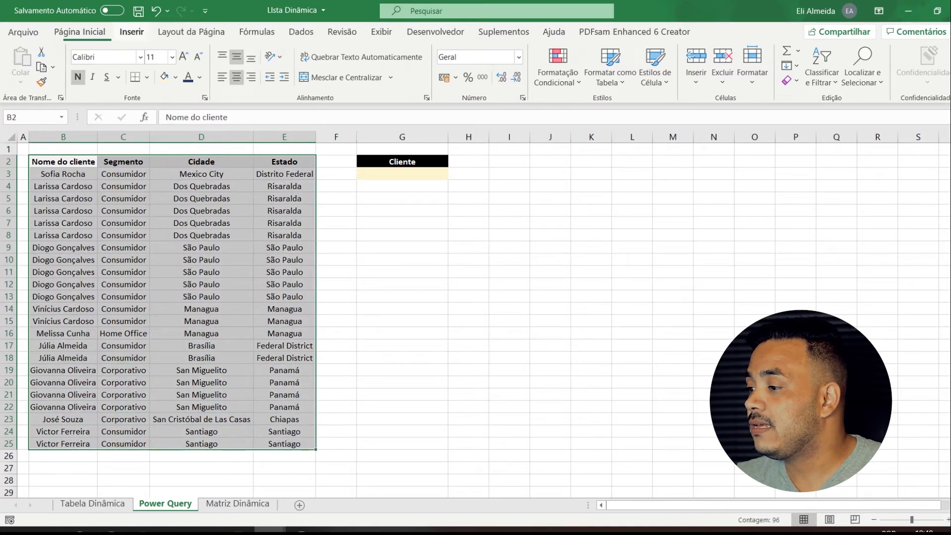
pyautogui.click(118, 62)
pyautogui.press('Return')
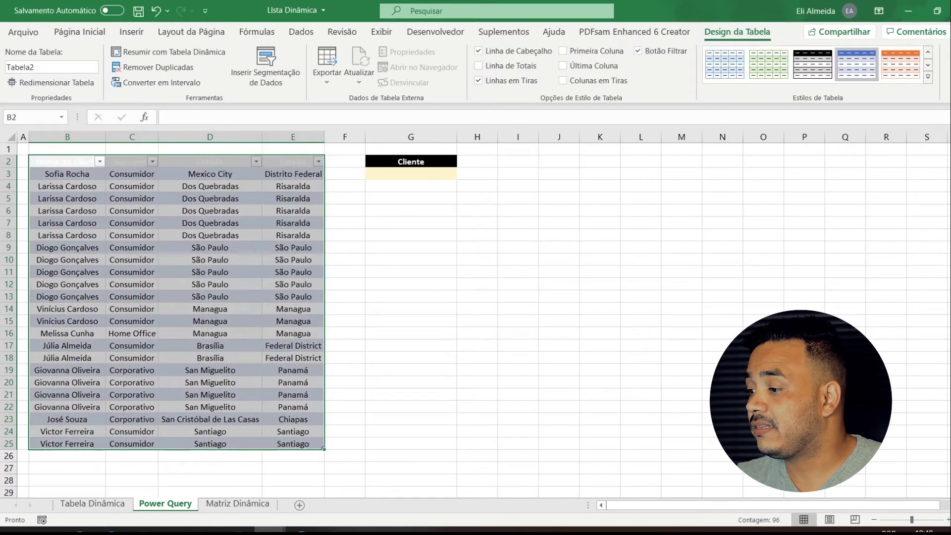
# - Give the table's header row B2:E2 a dark, readable font colour
pyautogui.moveTo(67, 162); pyautogui.dragTo(294, 162)
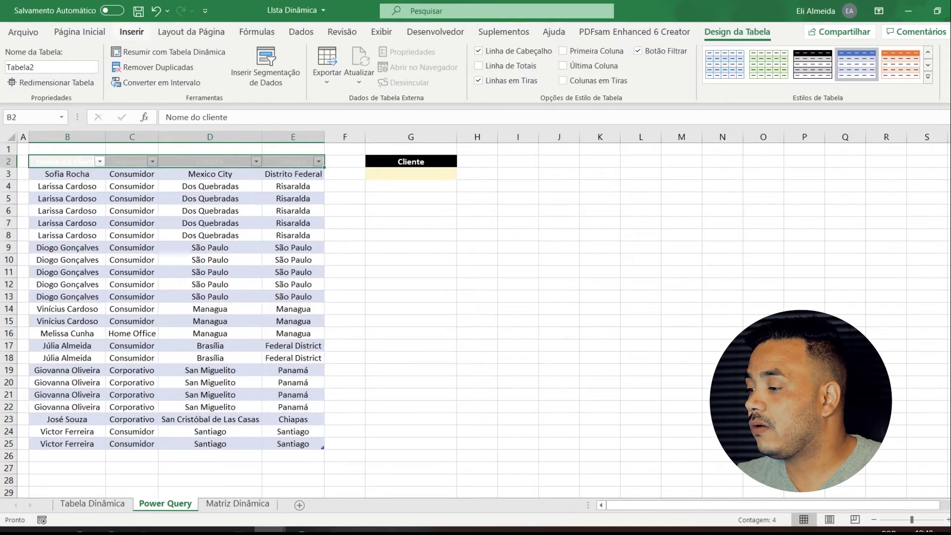
pyautogui.click(81, 33)
pyautogui.click(188, 77)
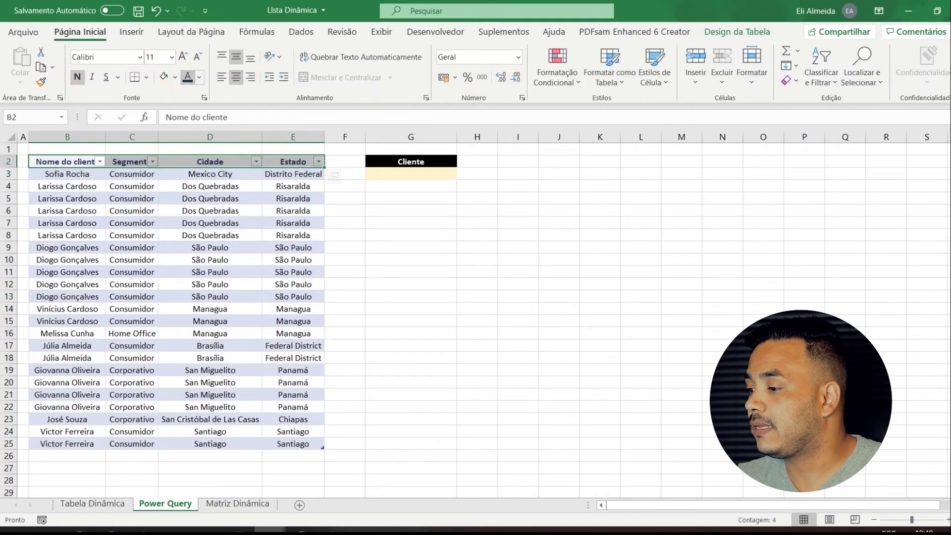
pyautogui.click(411, 272)
pyautogui.click(210, 235)
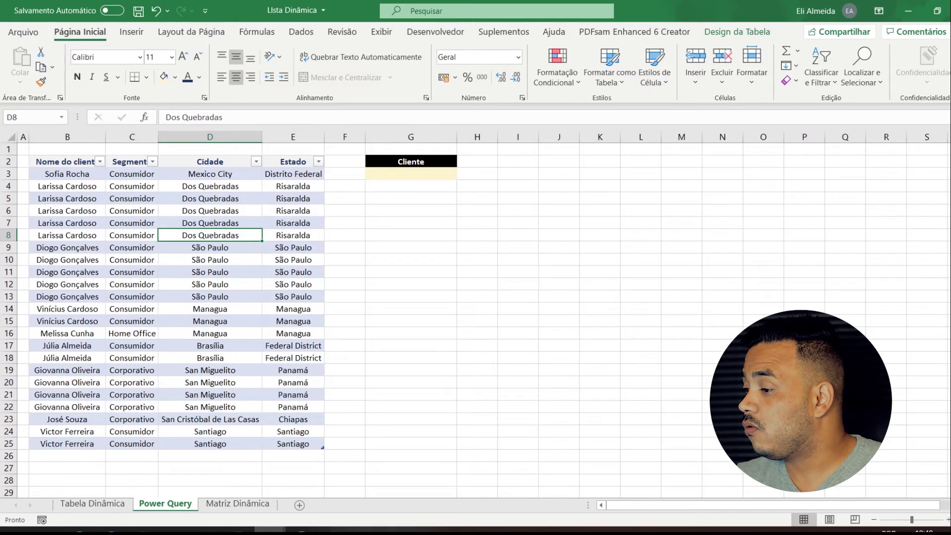
# - Load Tabela2 into Power Query Editor and remove the Segmento, Cidade and Estado columns
pyautogui.click(301, 32)
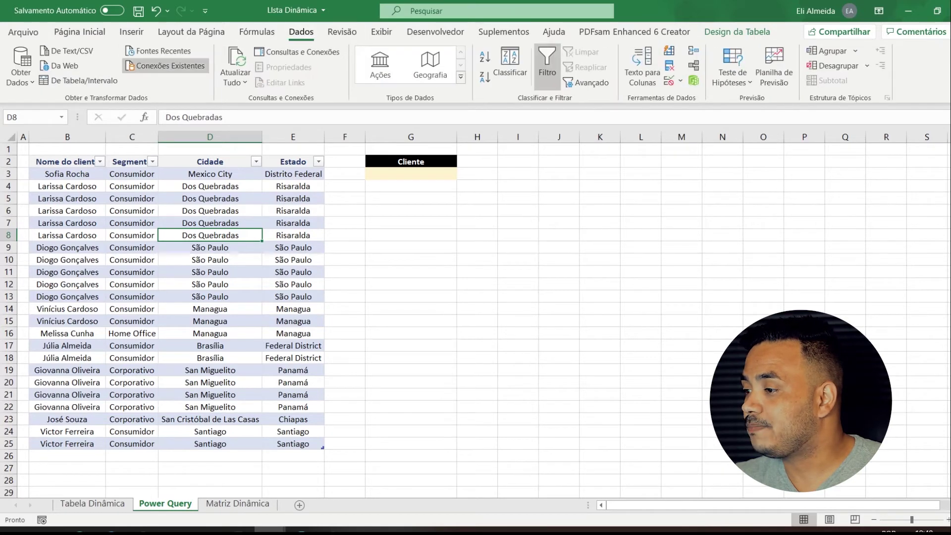
pyautogui.click(80, 80)
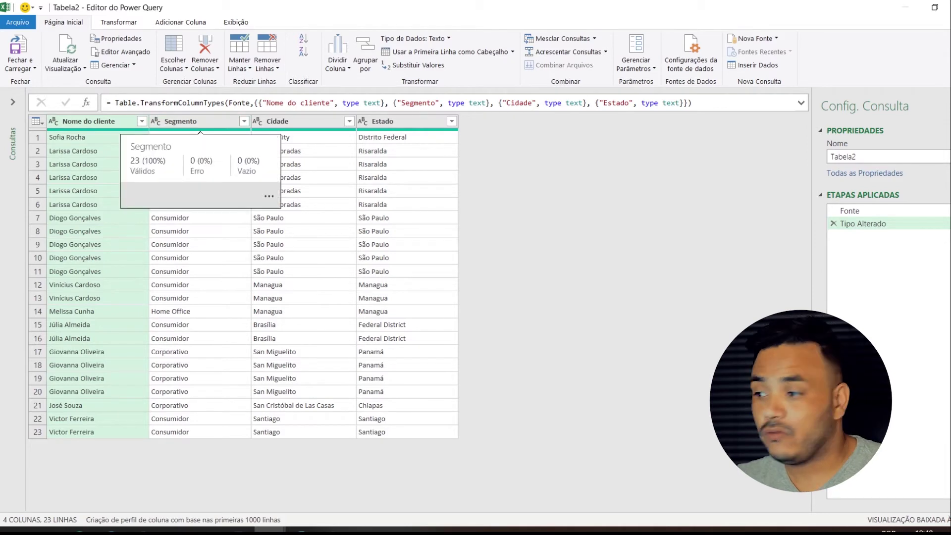
pyautogui.click(201, 122)
pyautogui.keyDown('shift'); pyautogui.click(406, 122); pyautogui.keyUp('shift')
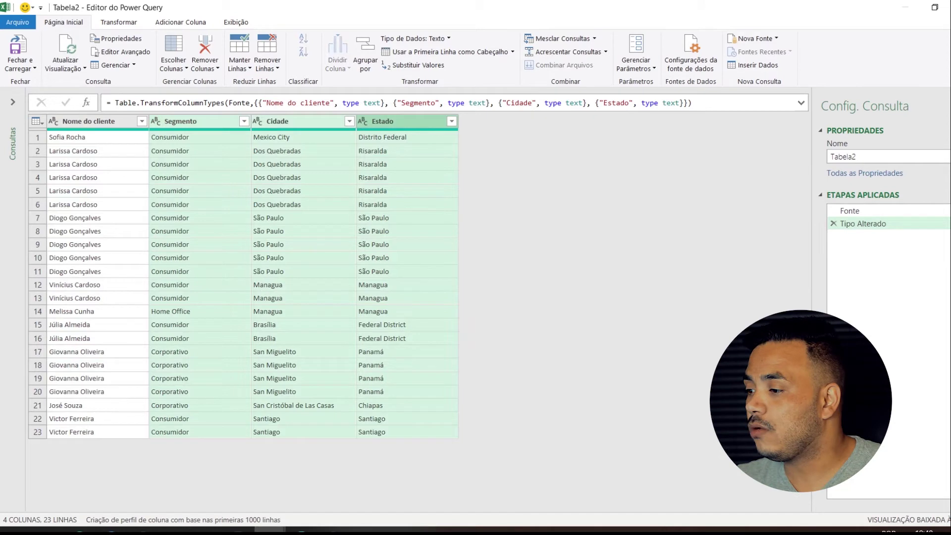
pyautogui.click(205, 47)
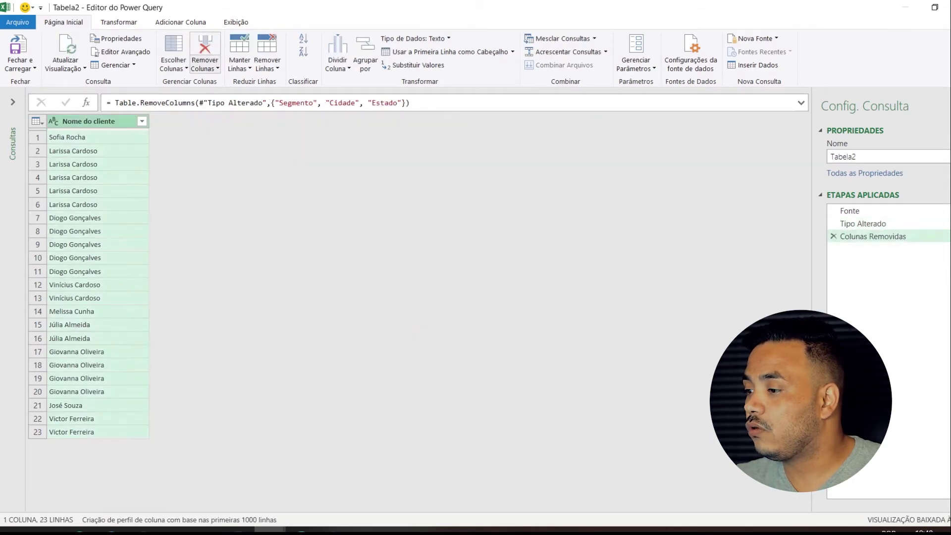
# - Remove duplicate client names, sort them ascending, and choose Fechar e Carregar Para
pyautogui.rightClick(107, 122)
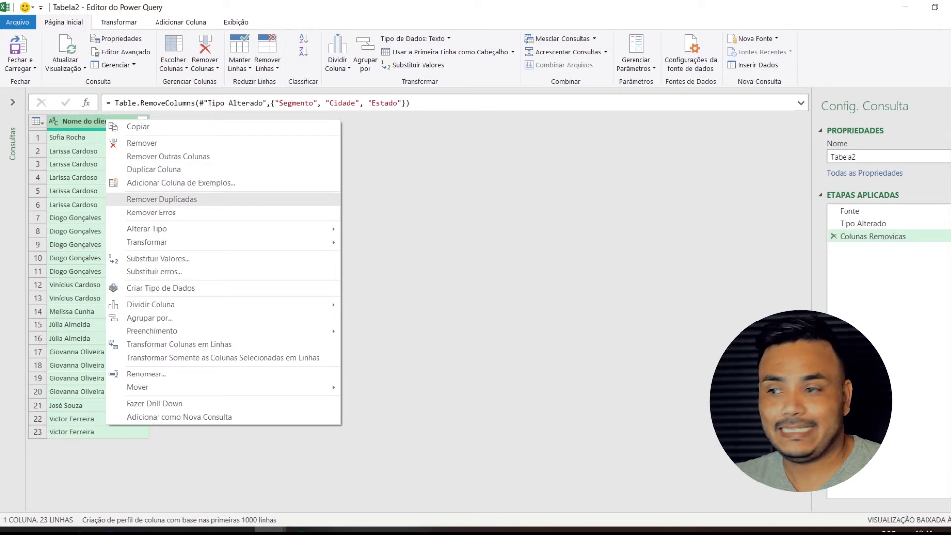
pyautogui.click(162, 199)
pyautogui.click(142, 121)
pyautogui.click(199, 137)
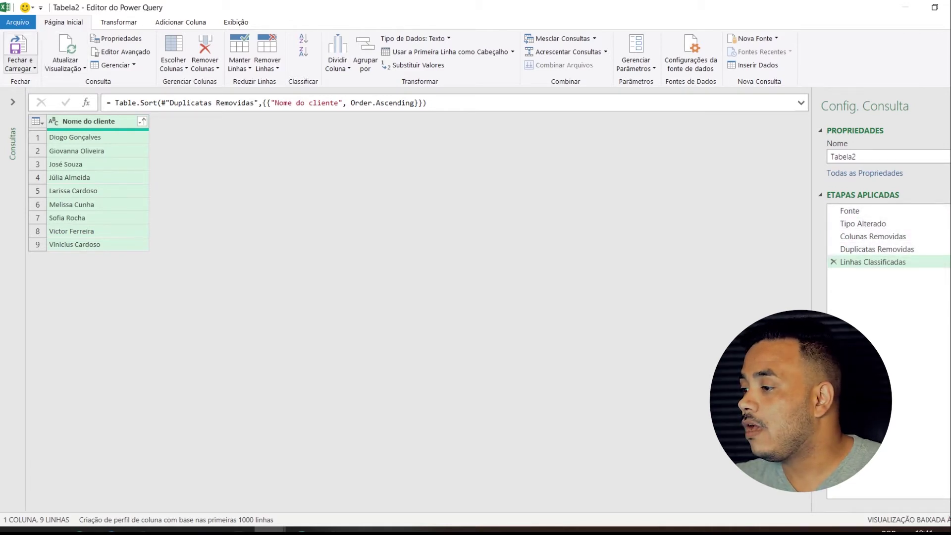
pyautogui.click(19, 68)
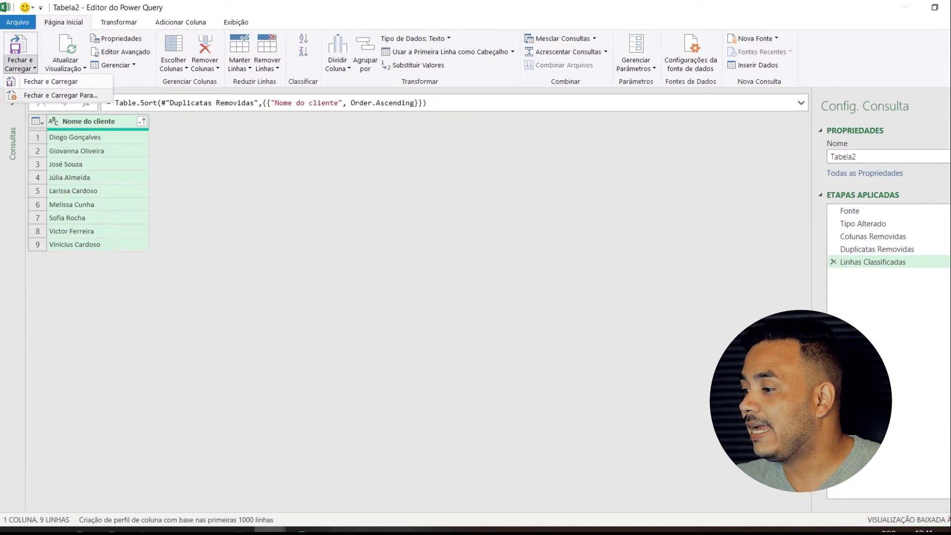
pyautogui.click(60, 95)
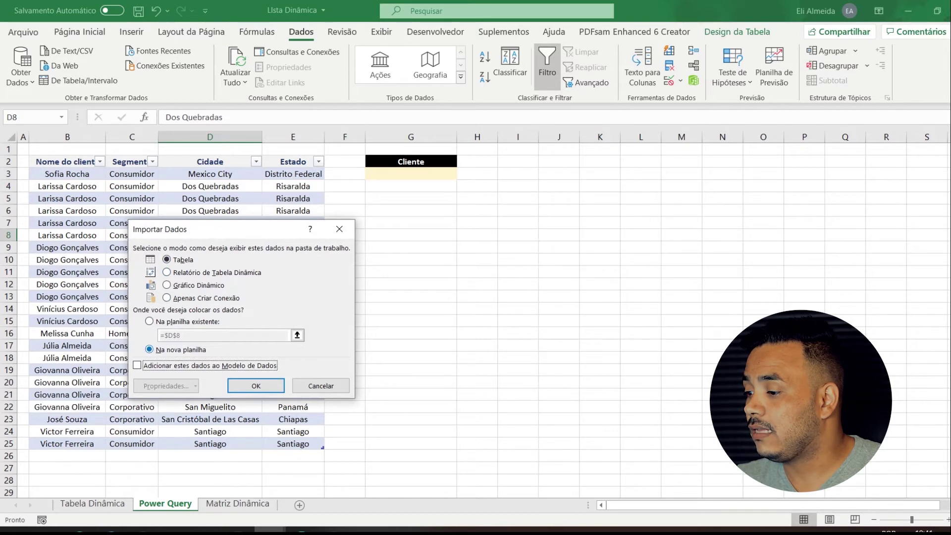
# - Load the query output as a table on the existing sheet starting at J3
pyautogui.click(149, 322)
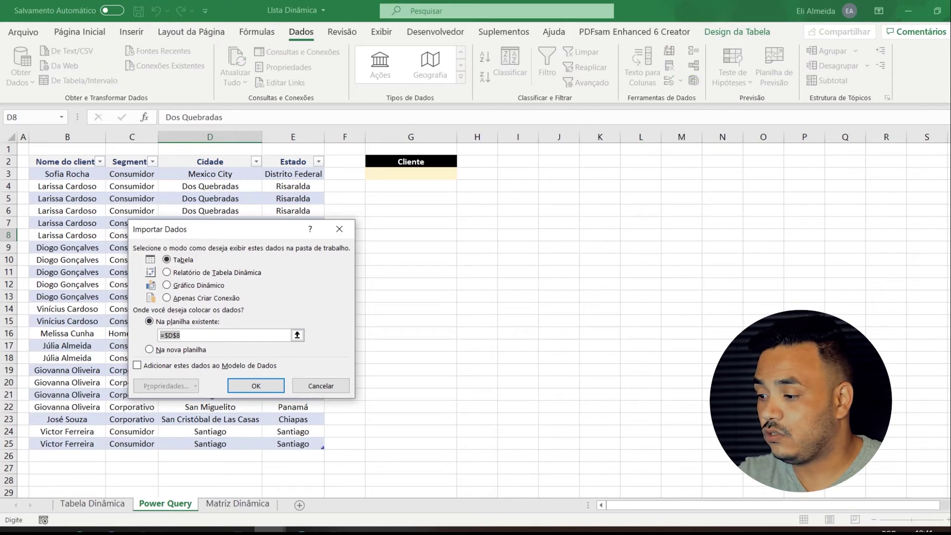
pyautogui.click(297, 335)
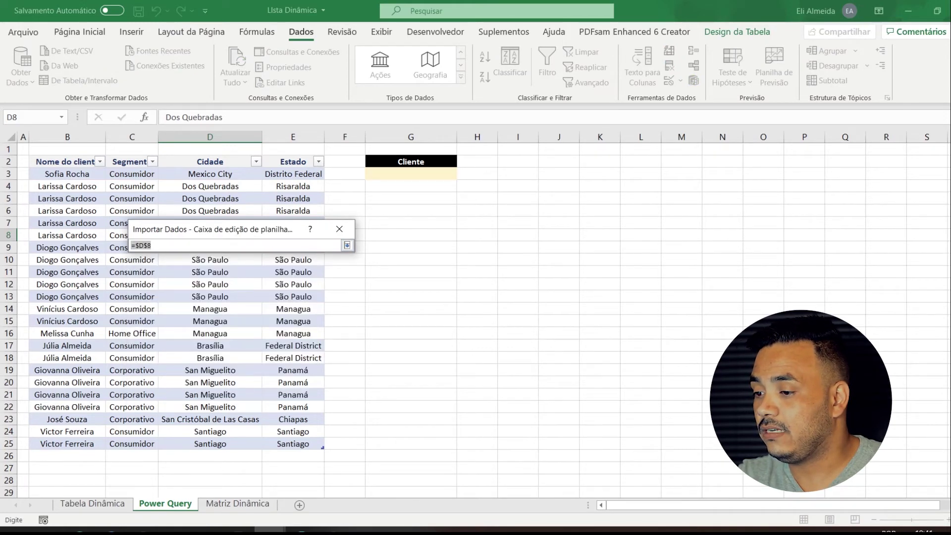
pyautogui.click(560, 174)
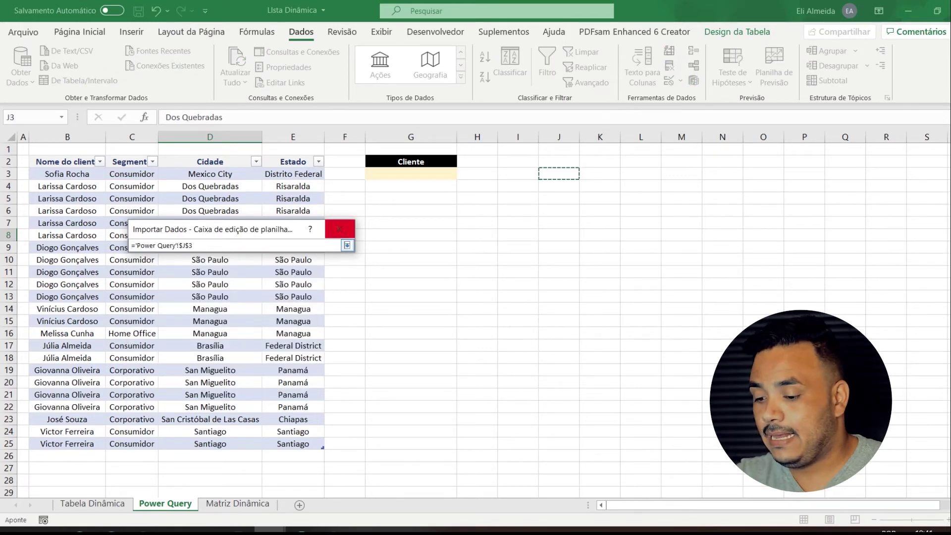
pyautogui.click(339, 229)
pyautogui.click(255, 385)
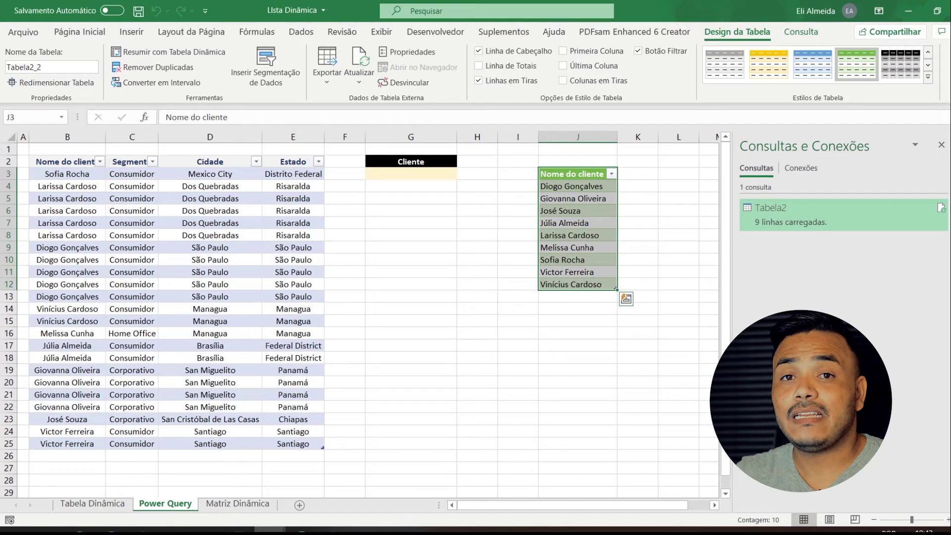
pyautogui.moveTo(578, 186); pyautogui.dragTo(578, 297)
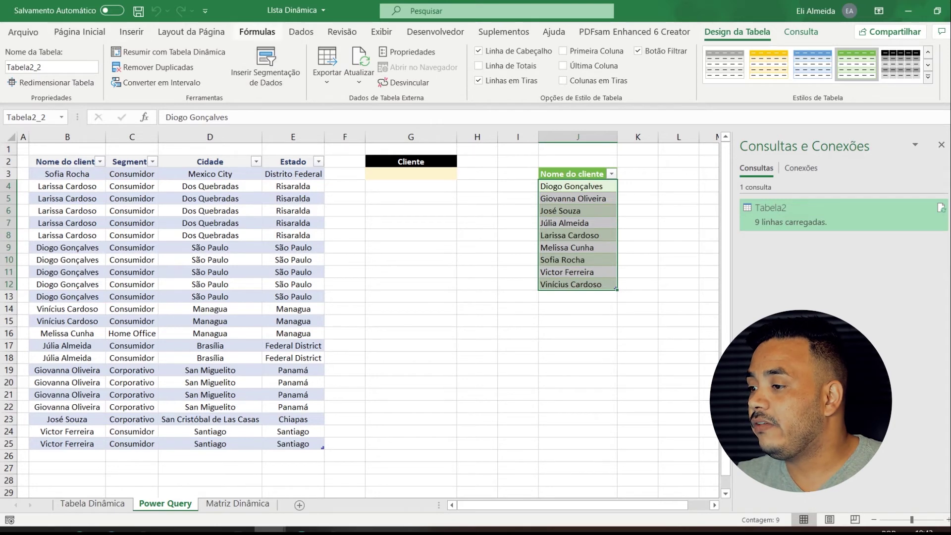
# - Define the name Range_D2 as =Tabela2_2[Nome do cliente] in the Name Manager
pyautogui.click(258, 32)
pyautogui.click(423, 65)
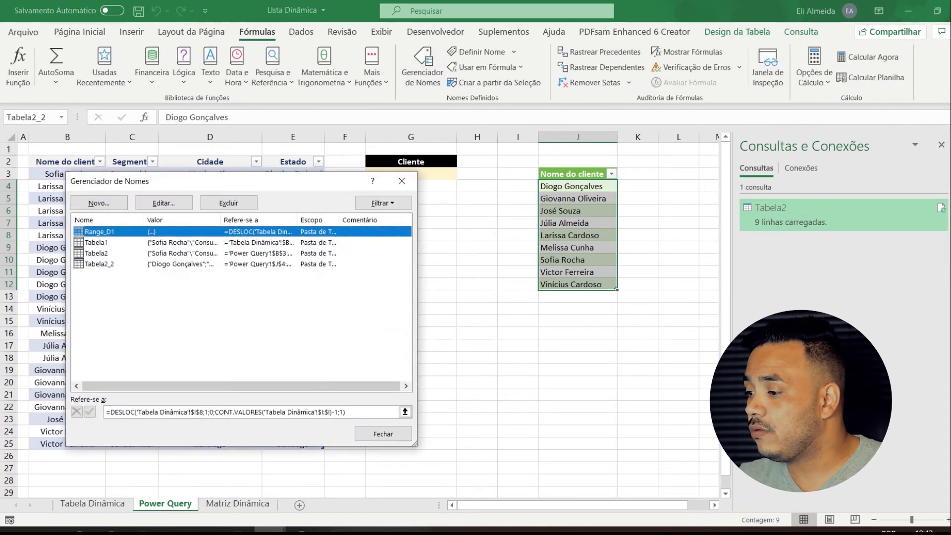
pyautogui.click(98, 203)
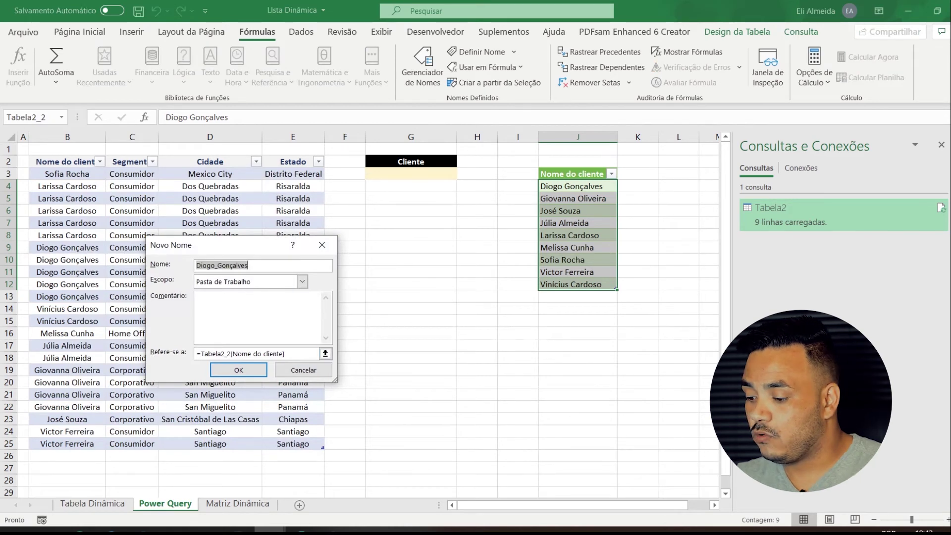
pyautogui.write('Range_D2')
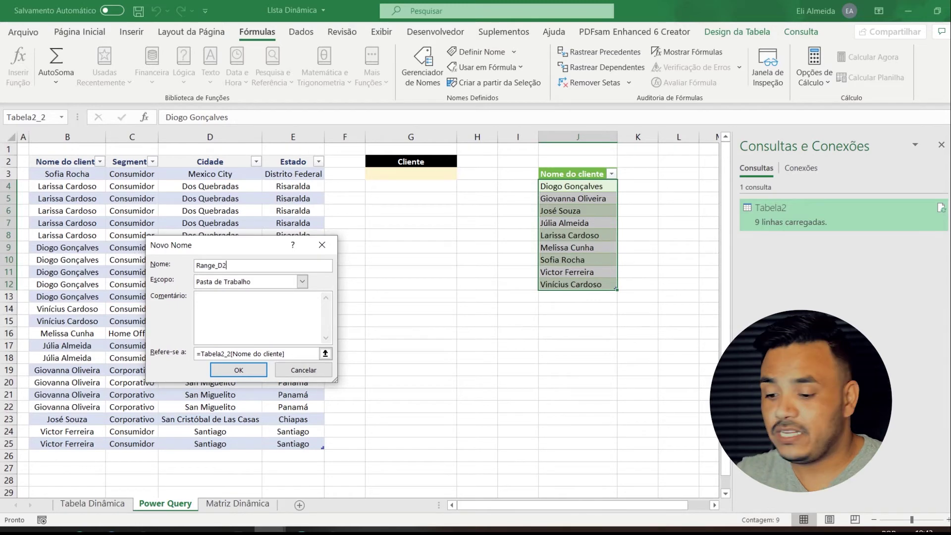
pyautogui.press('Return')
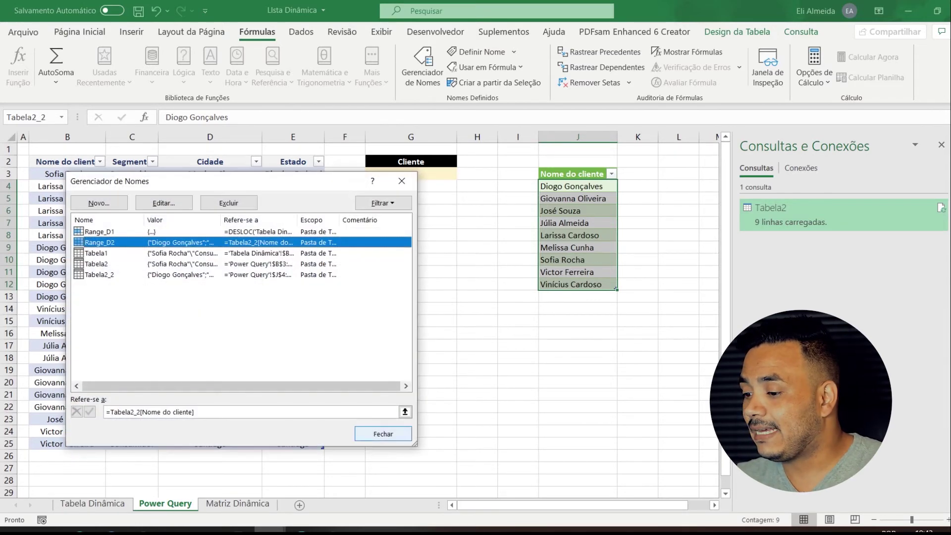
pyautogui.click(383, 434)
pyautogui.click(477, 346)
pyautogui.click(411, 174)
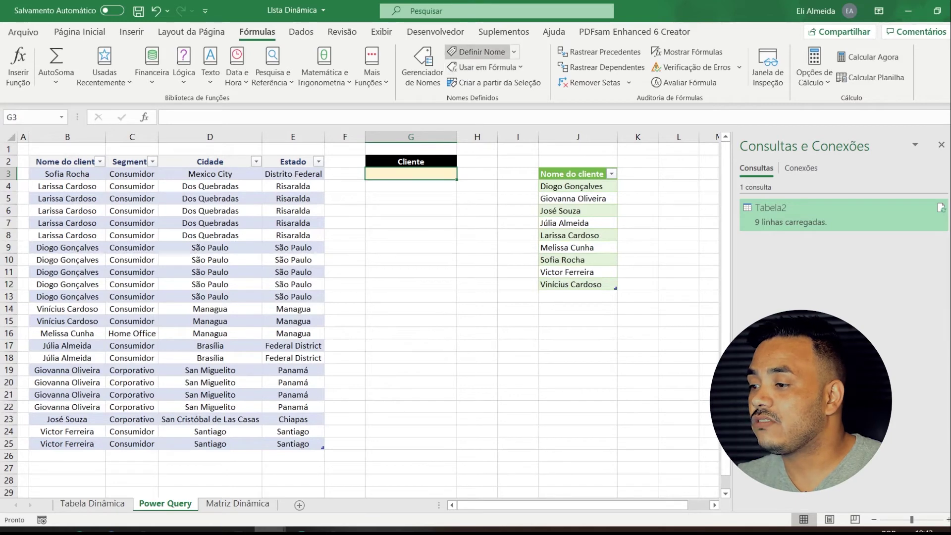
# - Give G3 list data validation with =Range_D2 as the source
pyautogui.click(302, 31)
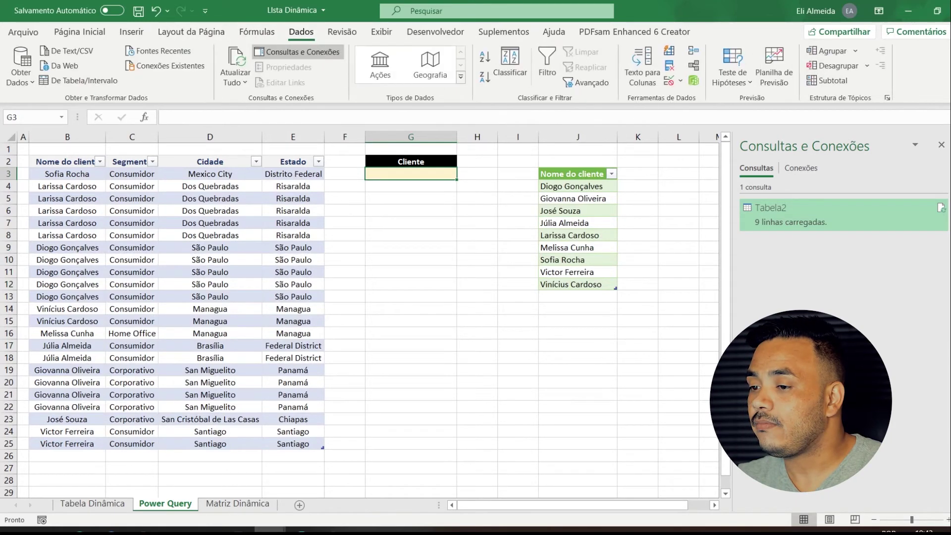
pyautogui.click(669, 80)
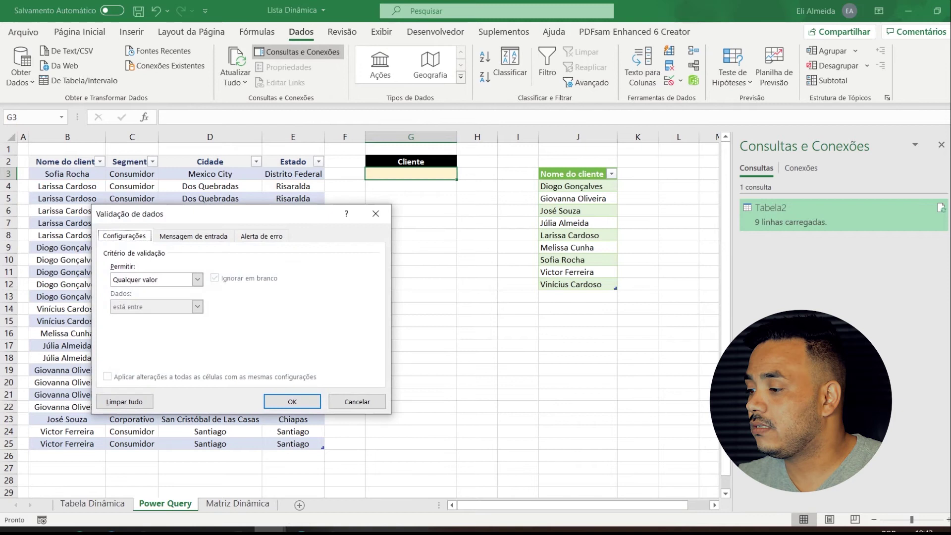
pyautogui.click(197, 279)
pyautogui.click(119, 318)
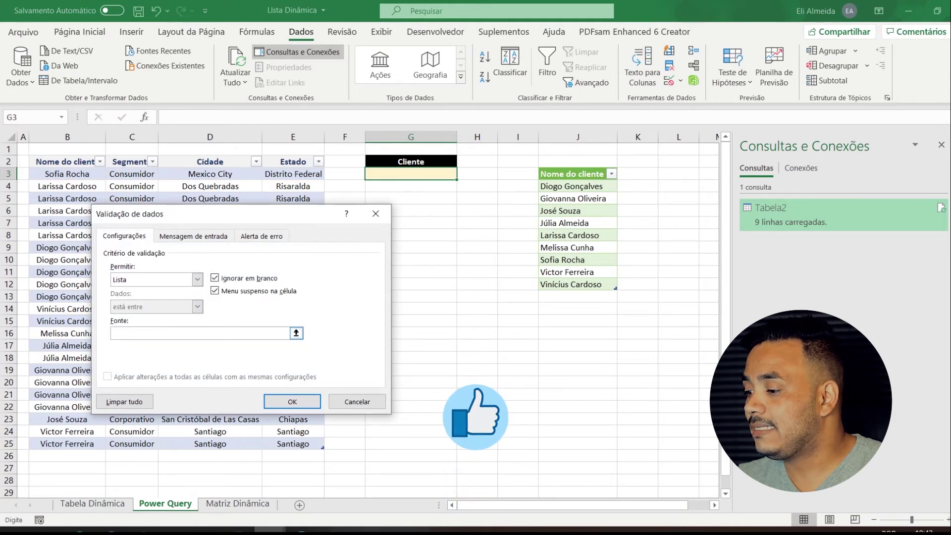
pyautogui.press('F3')
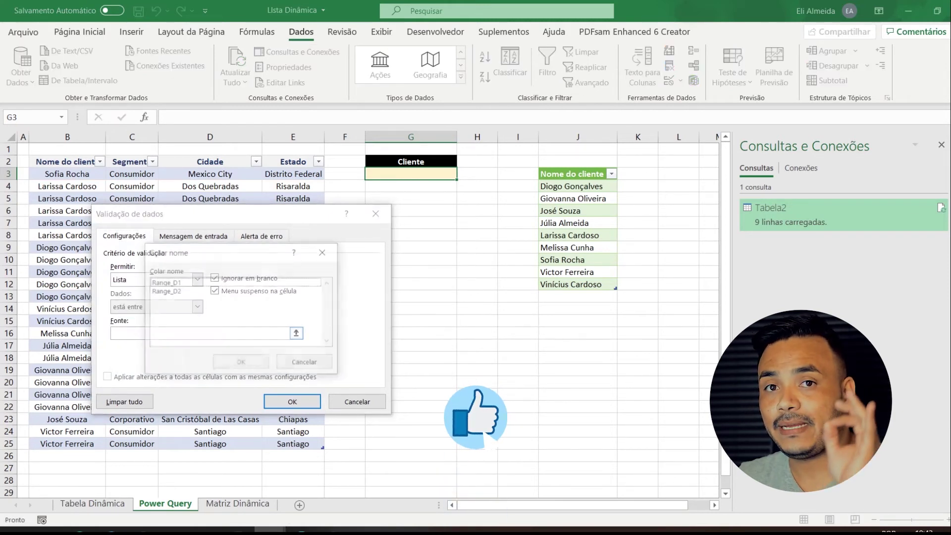
pyautogui.click(165, 292)
pyautogui.click(241, 364)
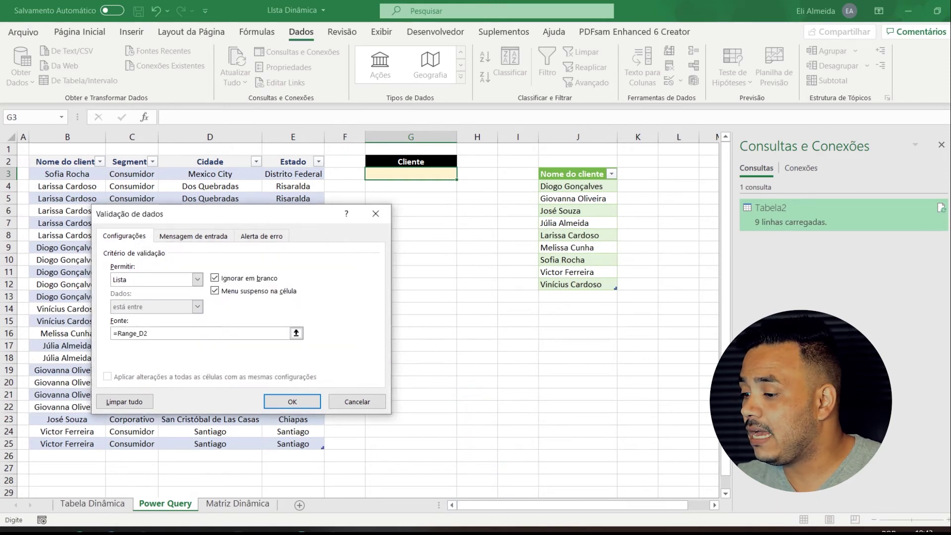
pyautogui.click(292, 401)
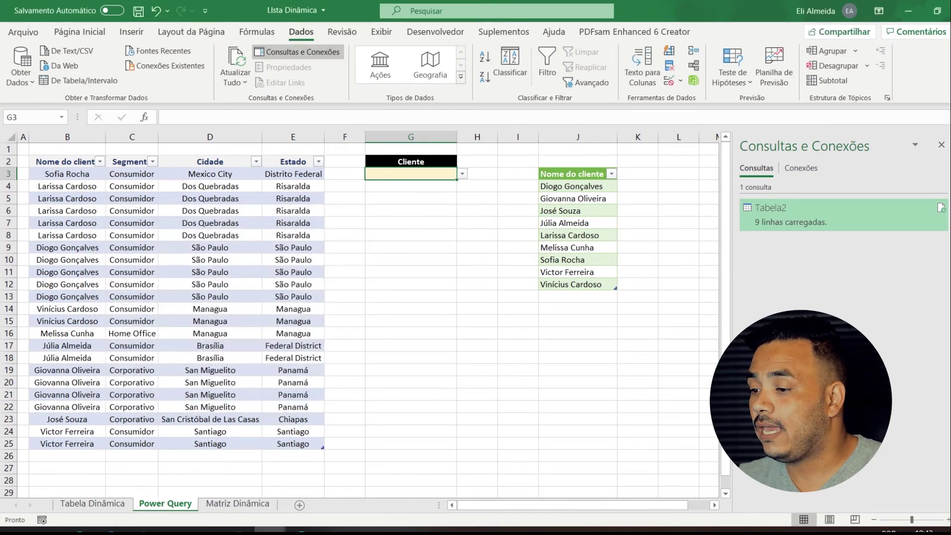
# - Choose the first client from G3's dropdown
pyautogui.click(462, 174)
pyautogui.moveTo(461, 211)
pyautogui.mouseDown()
pyautogui.moveTo(461, 219)
pyautogui.moveTo(461, 211)
pyautogui.mouseUp()
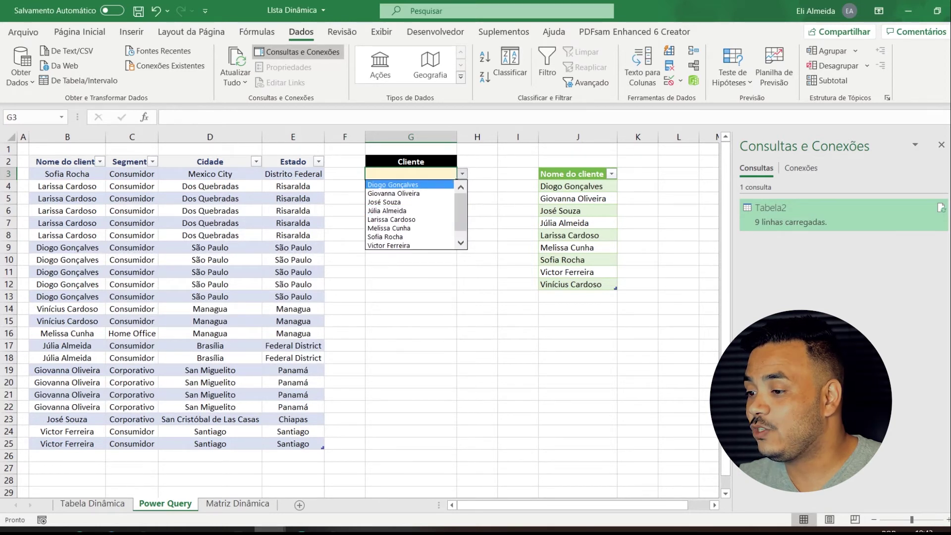
pyautogui.click(410, 184)
pyautogui.click(411, 210)
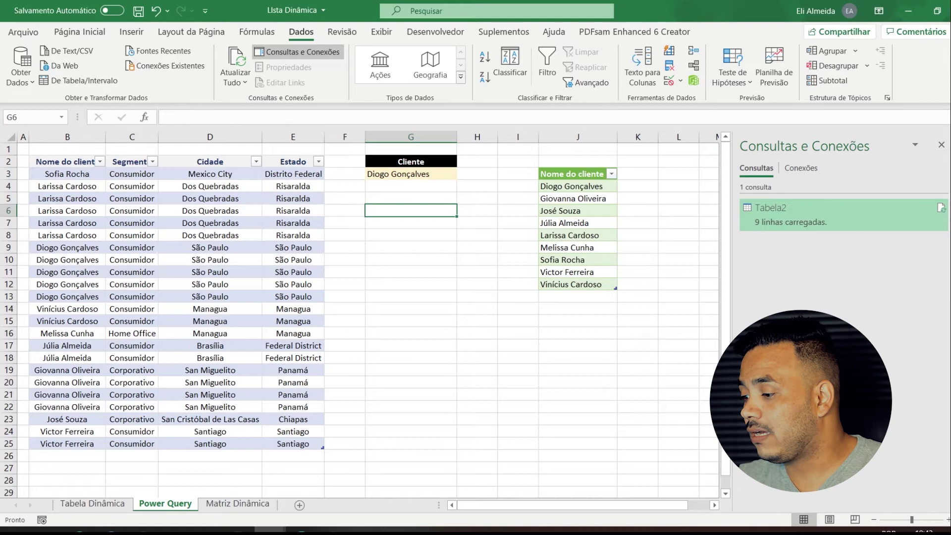
# - Start table row 26 with a new client's name and segment Consumidor
pyautogui.click(67, 456)
pyautogui.write('Eli Almeida')
pyautogui.press('Tab')
pyautogui.write('Consu')
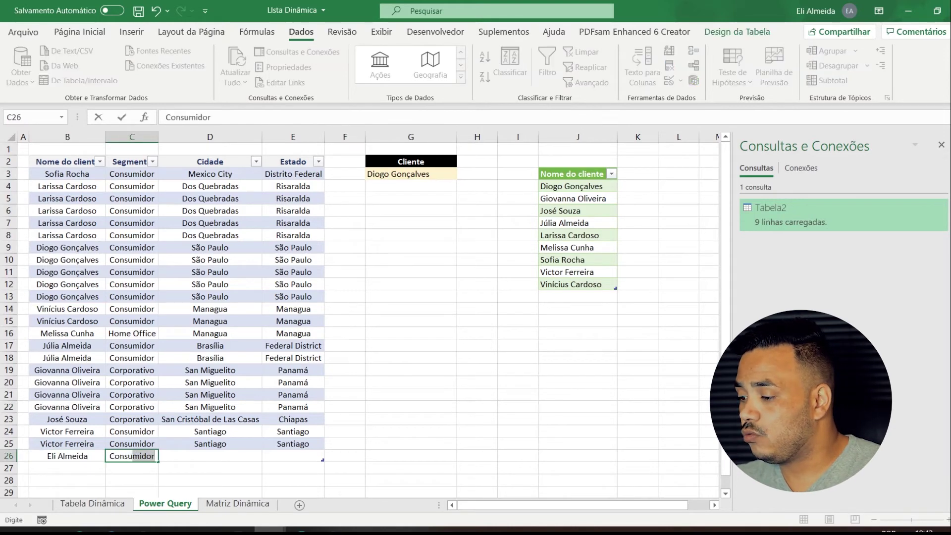
pyautogui.write('m')
pyautogui.press('Tab')
# - Finish row 26 with city Curitiba and state Paraná
pyautogui.write('Curitiba')
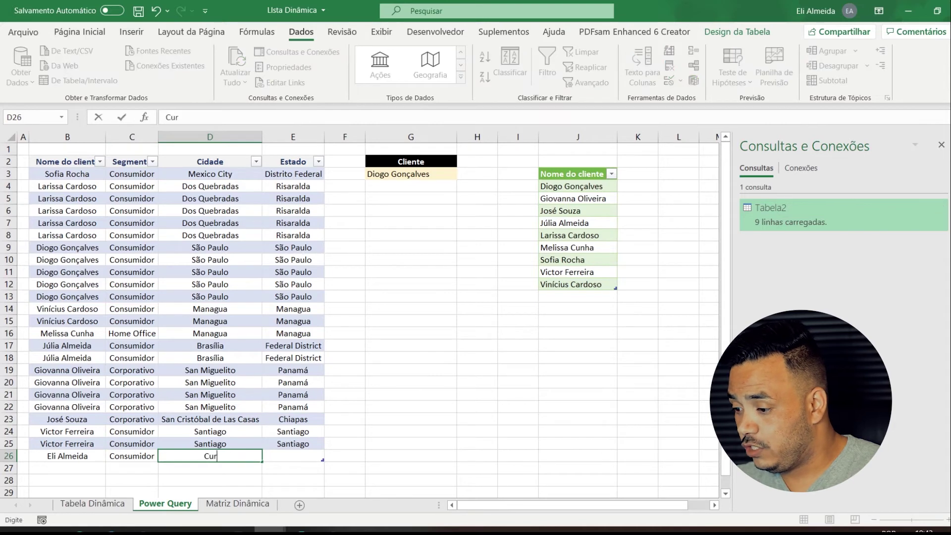
pyautogui.press('Tab')
pyautogui.write('Paraná')
pyautogui.hotkey('ctrl', 'Return')
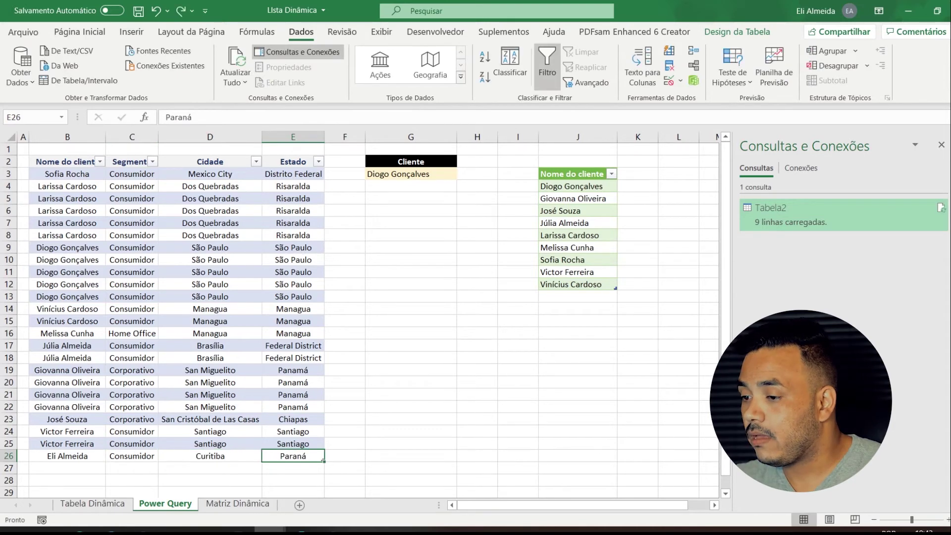
pyautogui.click(411, 247)
# - Refresh the client query so the loaded list includes the new client
pyautogui.click(578, 235)
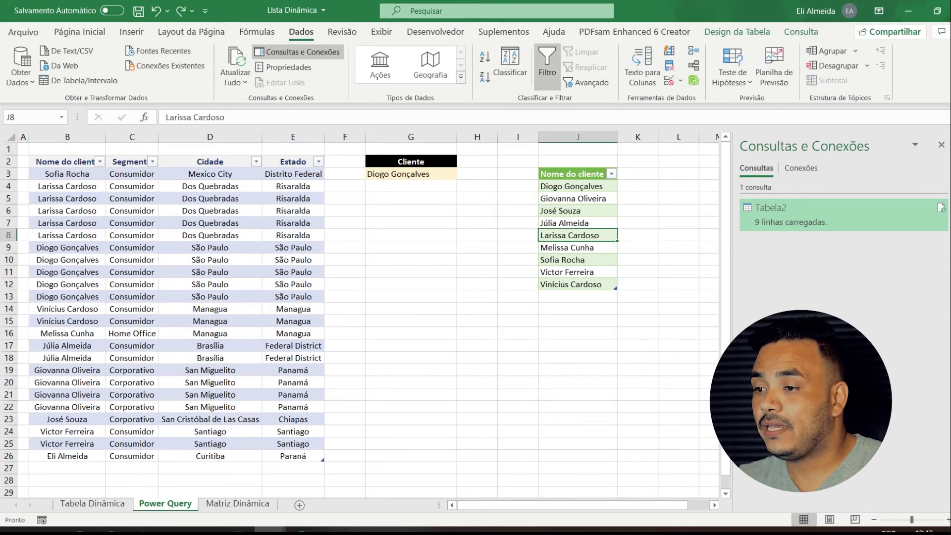
pyautogui.click(737, 32)
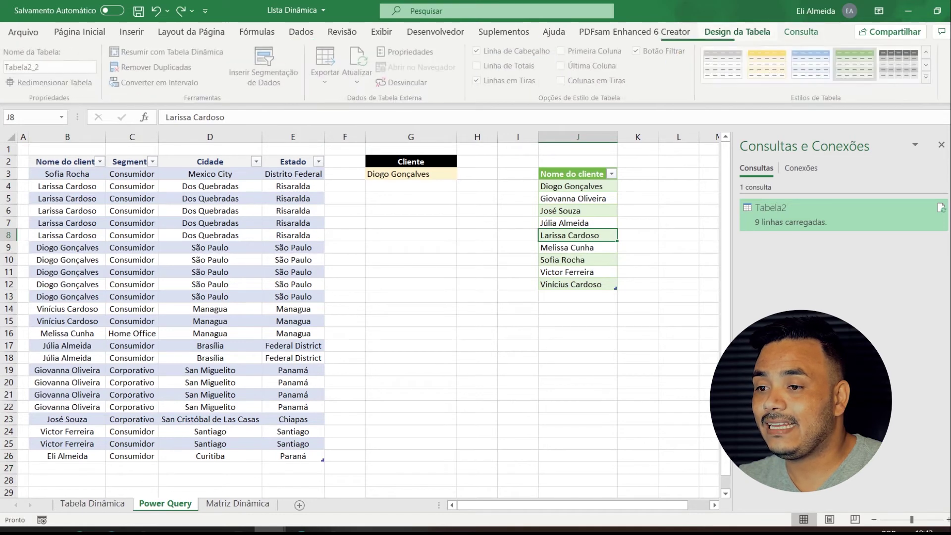
pyautogui.click(802, 31)
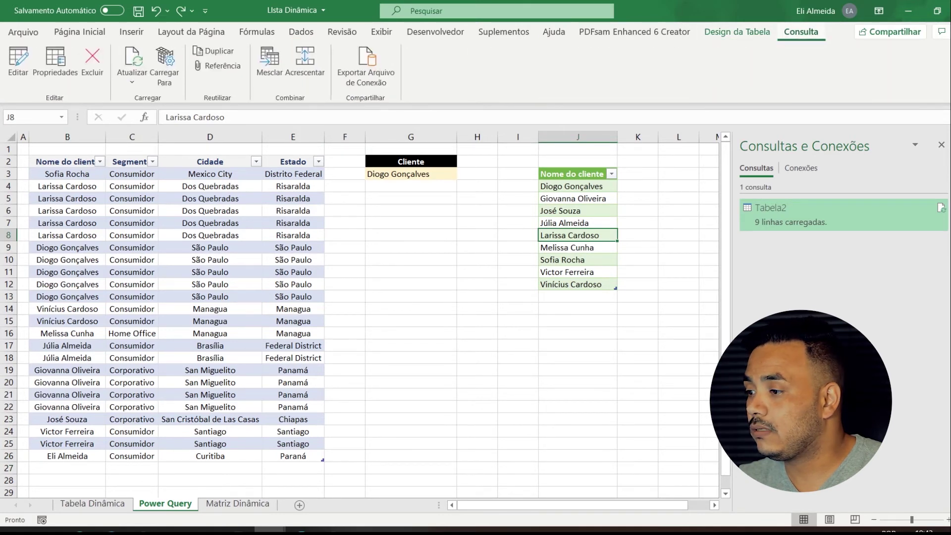
pyautogui.click(132, 62)
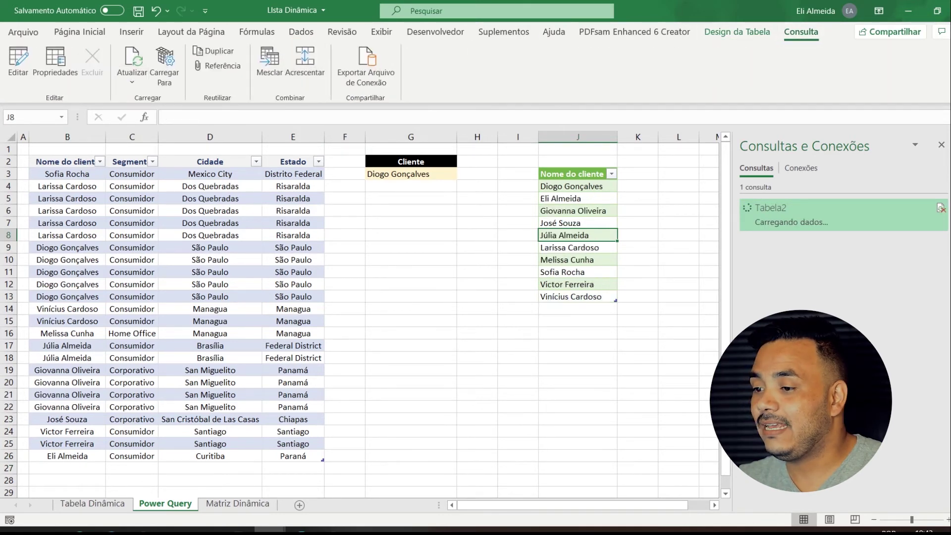
pyautogui.moveTo(578, 186); pyautogui.dragTo(578, 297)
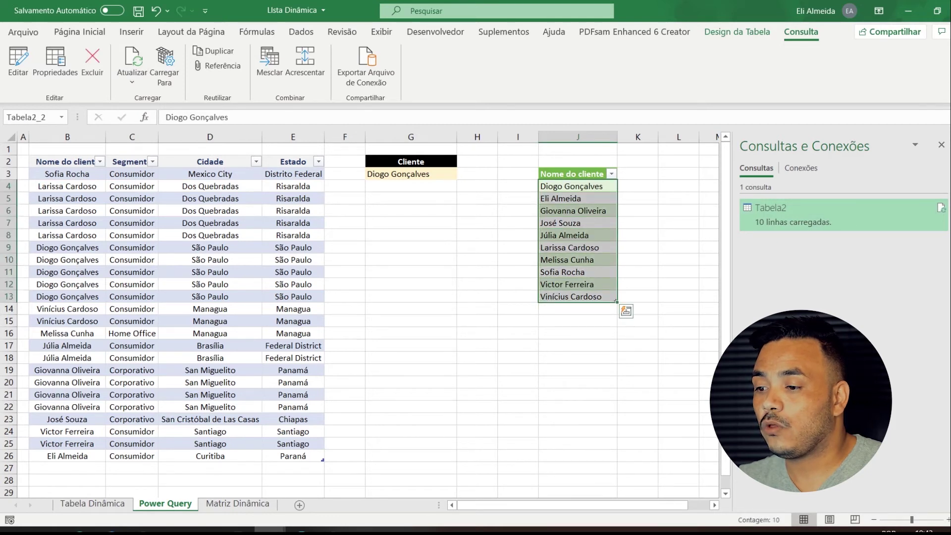
pyautogui.click(578, 199)
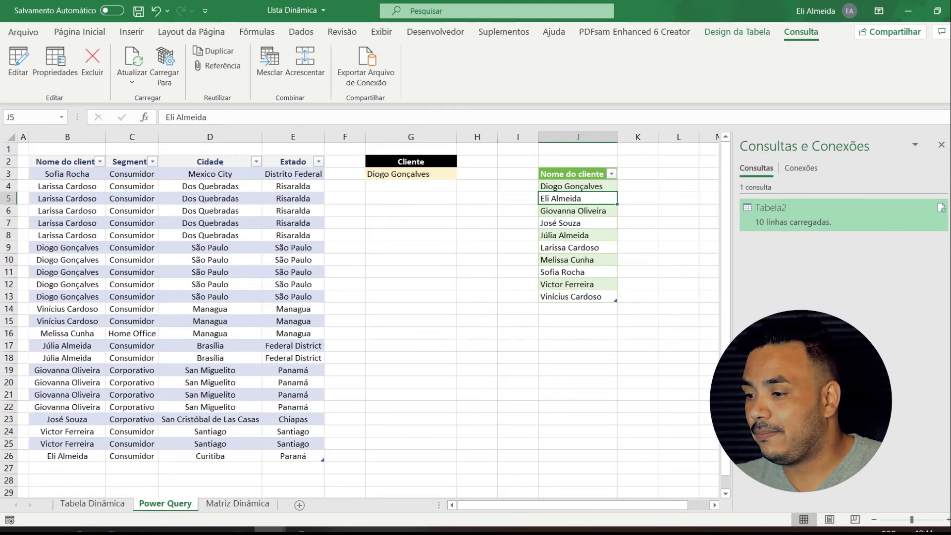
# - Pick a different client in G3's dropdown
pyautogui.click(411, 174)
pyautogui.click(462, 174)
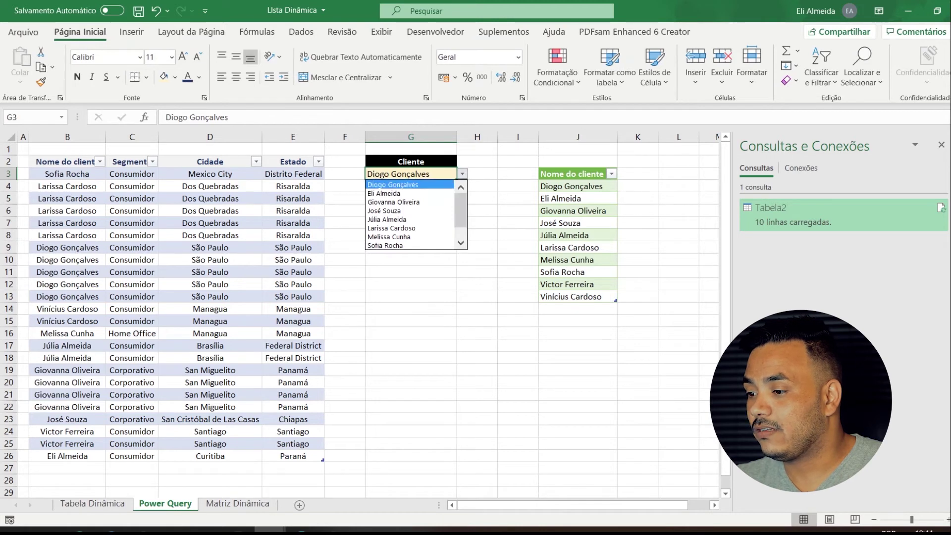
pyautogui.click(396, 193)
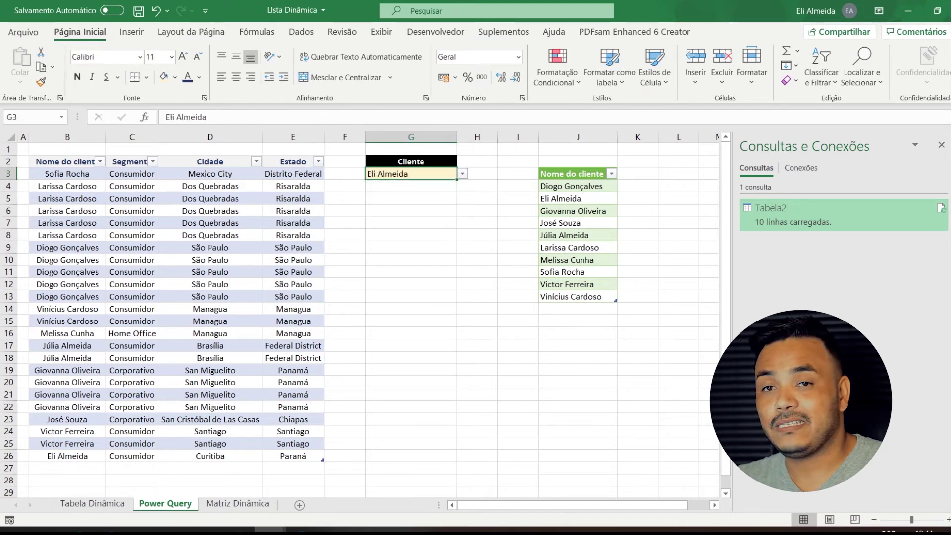
pyautogui.click(67, 456)
pyautogui.press('Down')
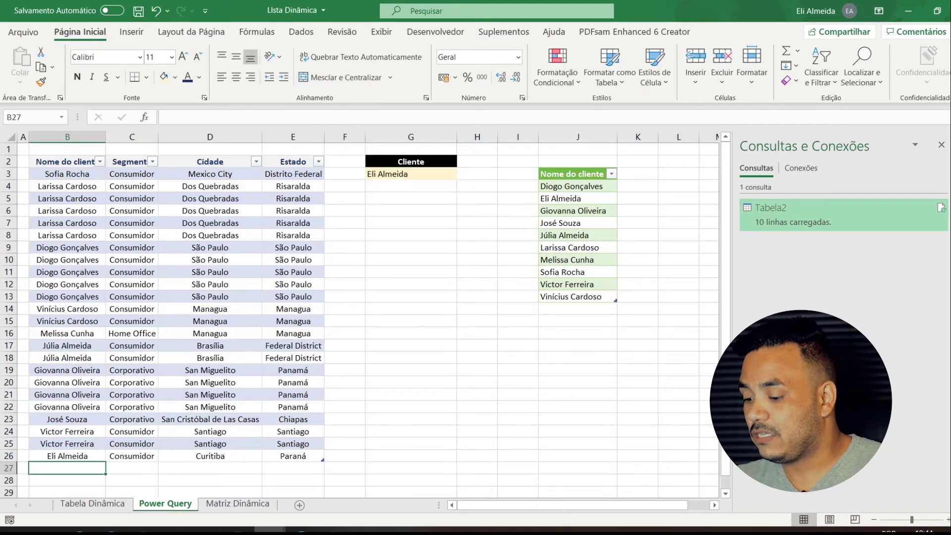
# - Add row 27 with another client's name, Consumidor, Curitiba and Paraná
pyautogui.write('Andria Almeida')
pyautogui.press('Tab')
pyautogui.write('Con')
pyautogui.press('Tab')
pyautogui.write('C')
pyautogui.press('Tab')
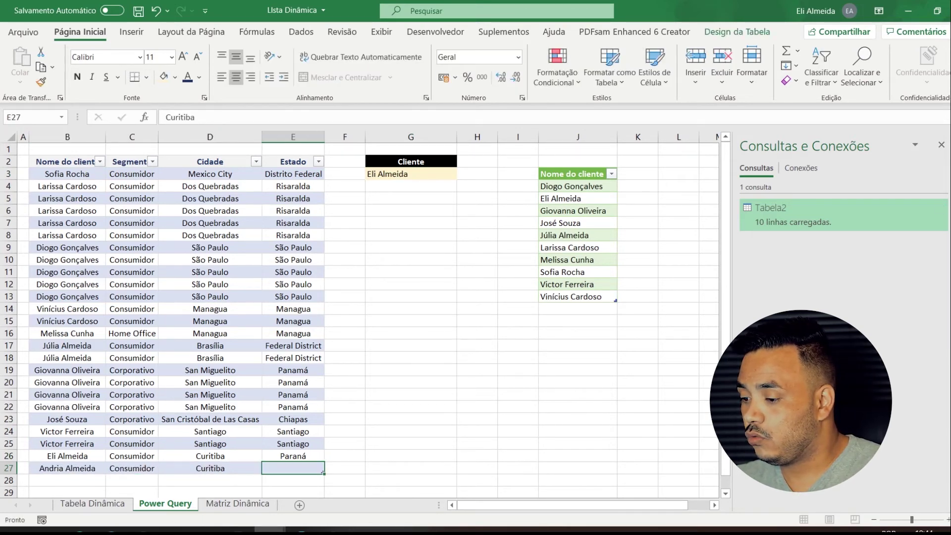
pyautogui.write('PAraná')
pyautogui.press('BackSpace')
# - Refresh the query and pick the newly added client in G3
pyautogui.click(577, 236)
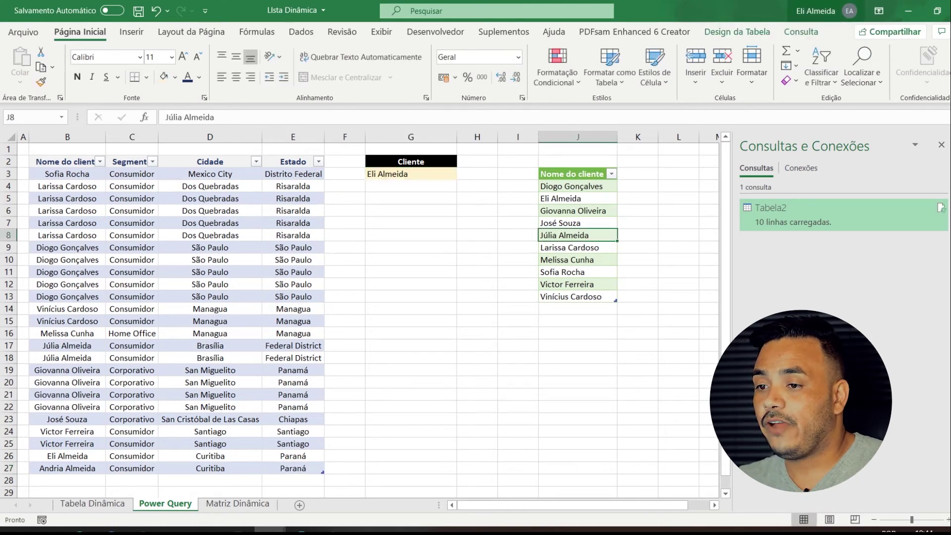
pyautogui.click(802, 32)
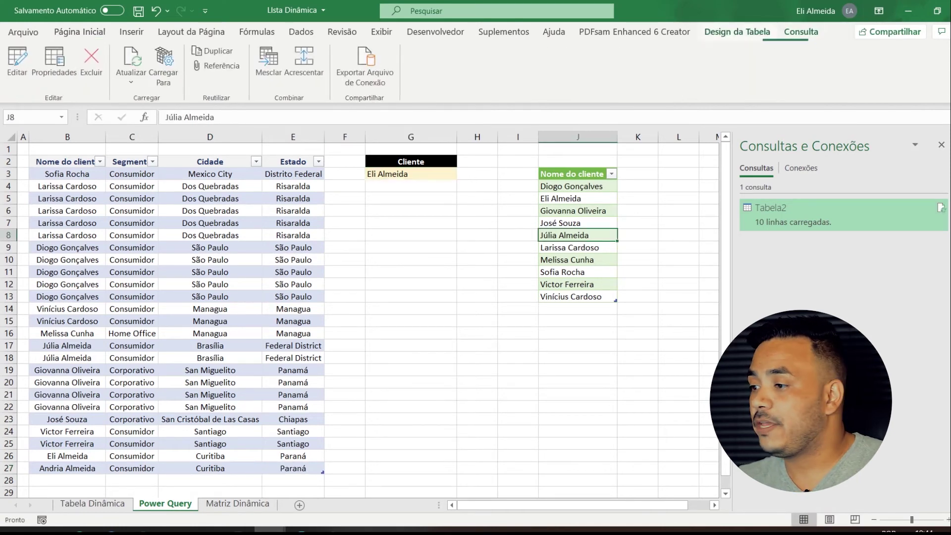
pyautogui.click(132, 62)
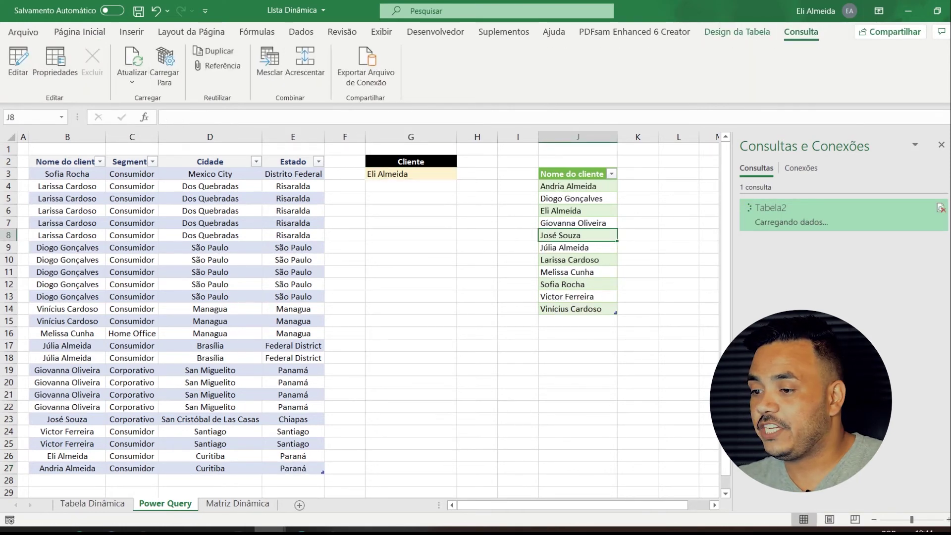
pyautogui.click(411, 174)
pyautogui.click(462, 174)
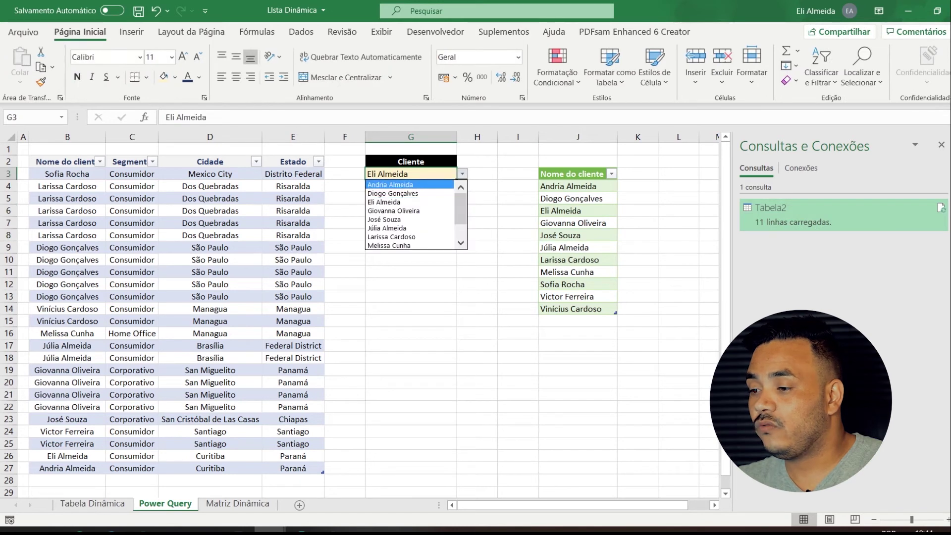
pyautogui.click(407, 185)
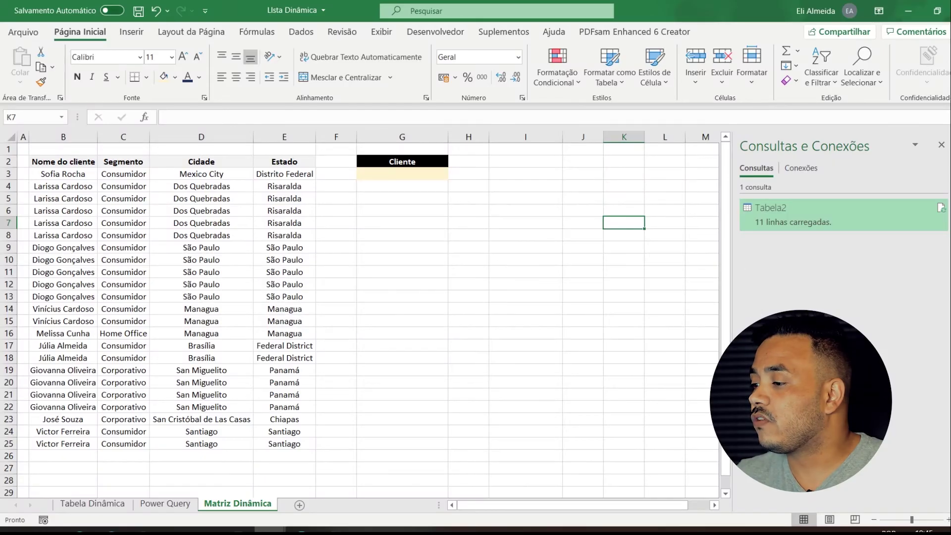
# - Convert B2:E25 on Matriz Dinâmica into a table with headers, Tabela4
pyautogui.moveTo(63, 161); pyautogui.dragTo(284, 444)
pyautogui.click(131, 32)
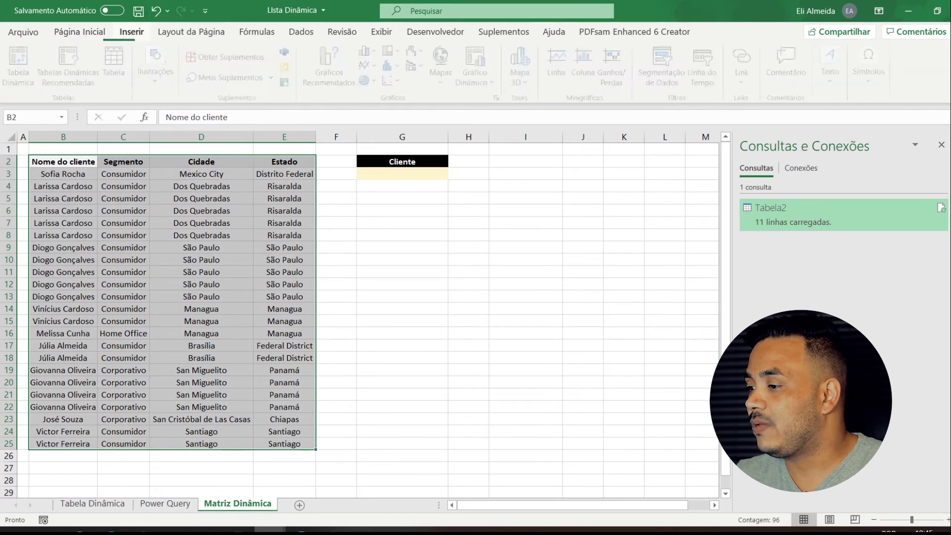
pyautogui.click(118, 67)
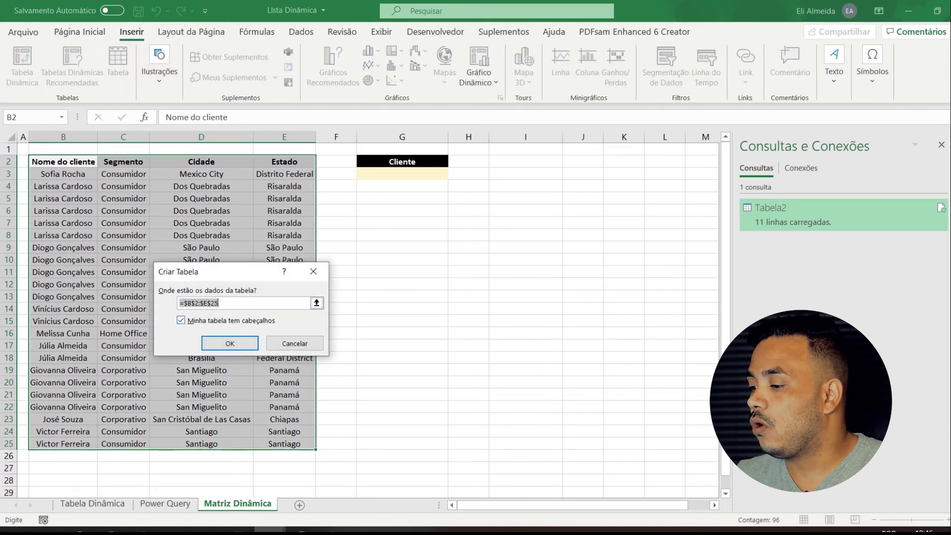
pyautogui.click(229, 342)
# - Make the Tabela4 header text in B2:E2 dark blue
pyautogui.click(68, 156)
pyautogui.moveTo(67, 162); pyautogui.dragTo(293, 162)
pyautogui.click(188, 77)
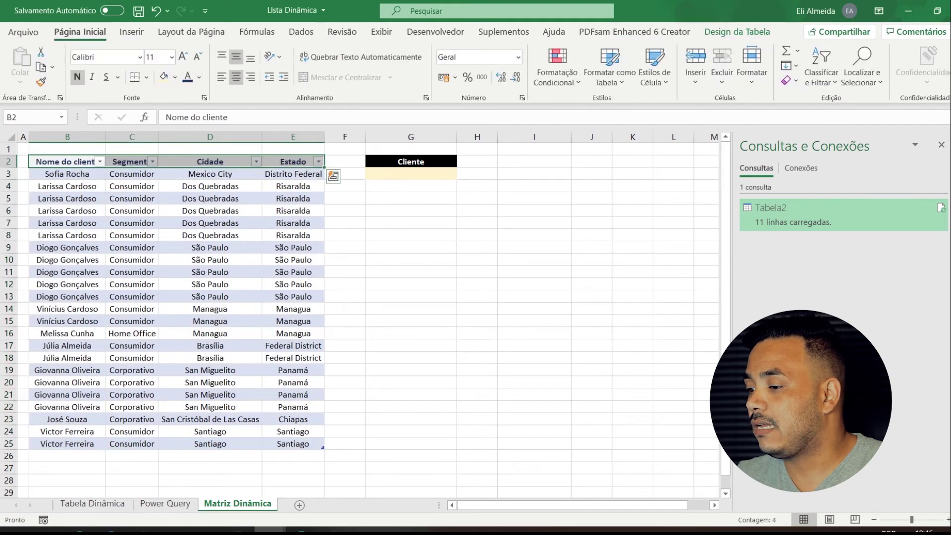
pyautogui.click(345, 248)
pyautogui.click(411, 235)
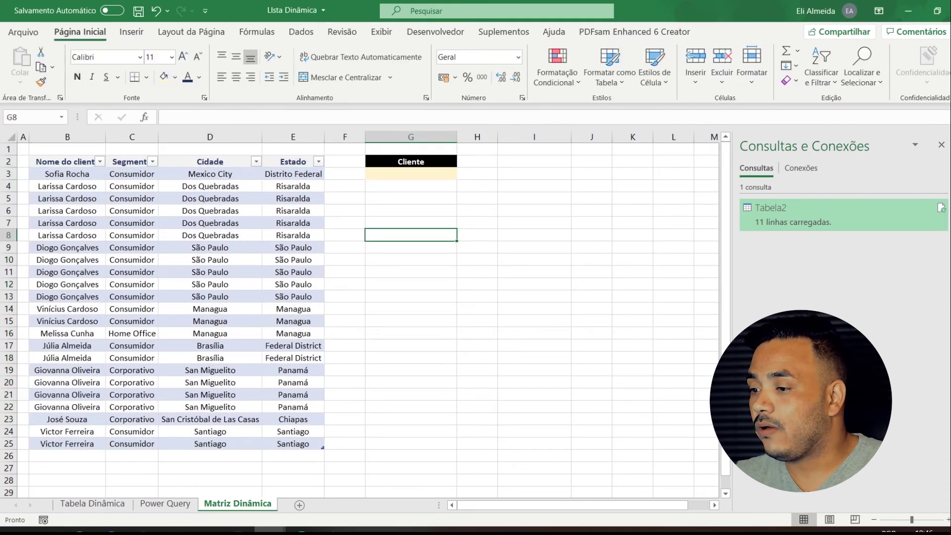
# - Enter =ÚNICO(Tabela4[Nome do cliente]) in I3 to spill the unique client names
pyautogui.click(534, 174)
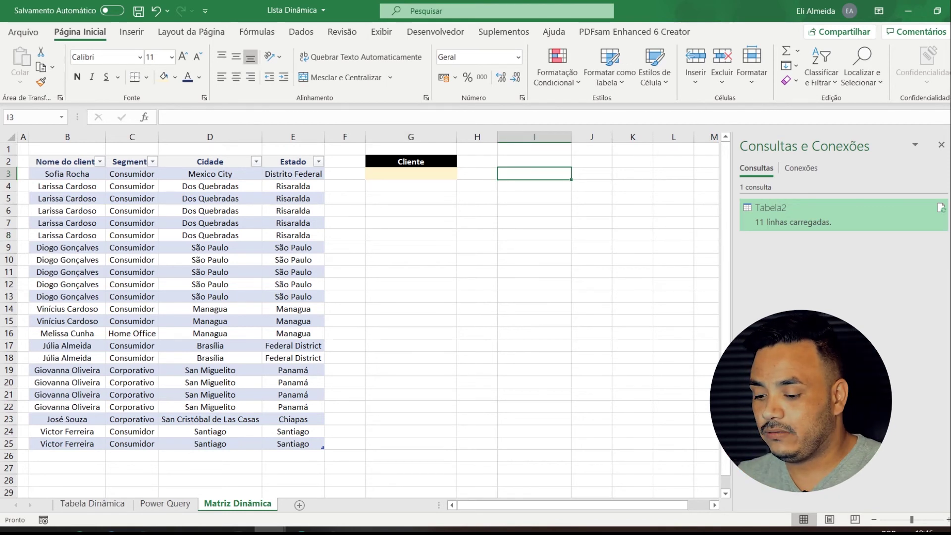
pyautogui.write('=')
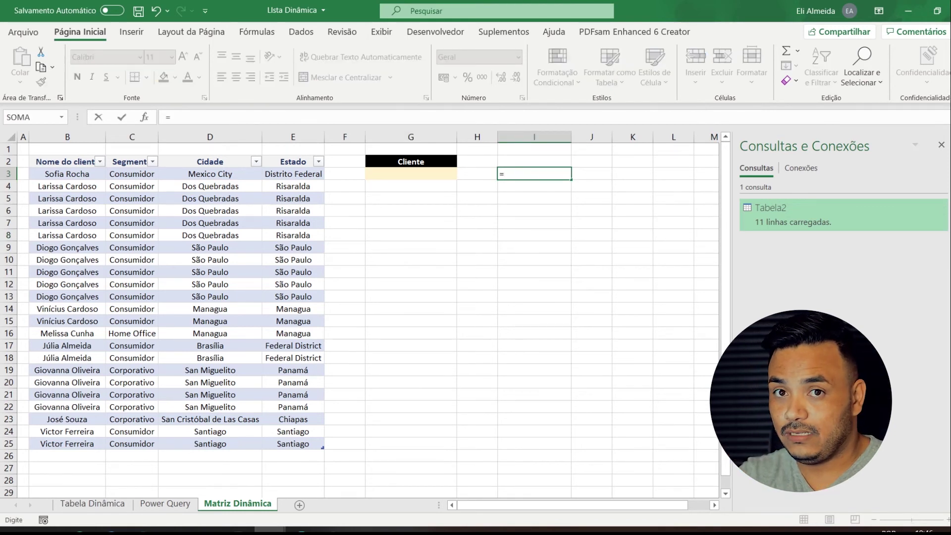
pyautogui.write('úni')
pyautogui.press('Tab')
pyautogui.moveTo(67, 173); pyautogui.dragTo(67, 445)
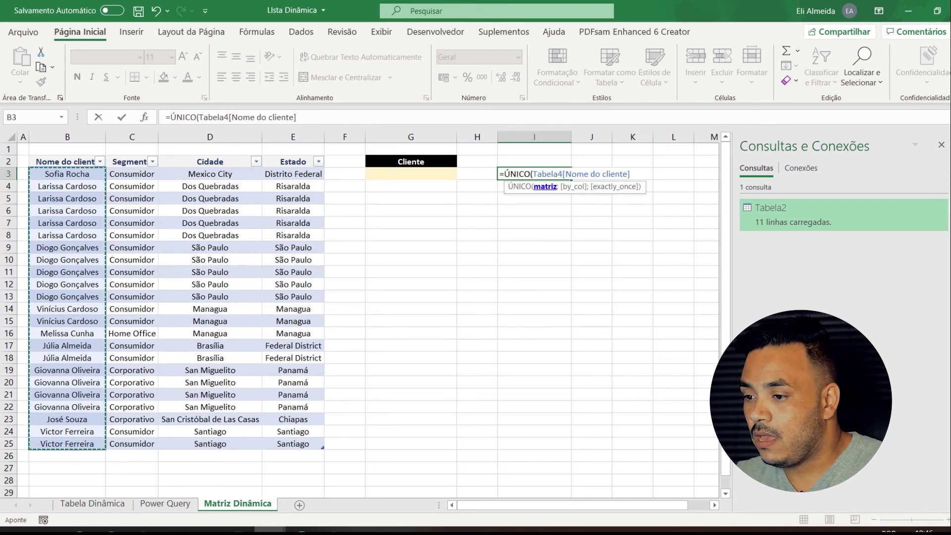
pyautogui.write(')')
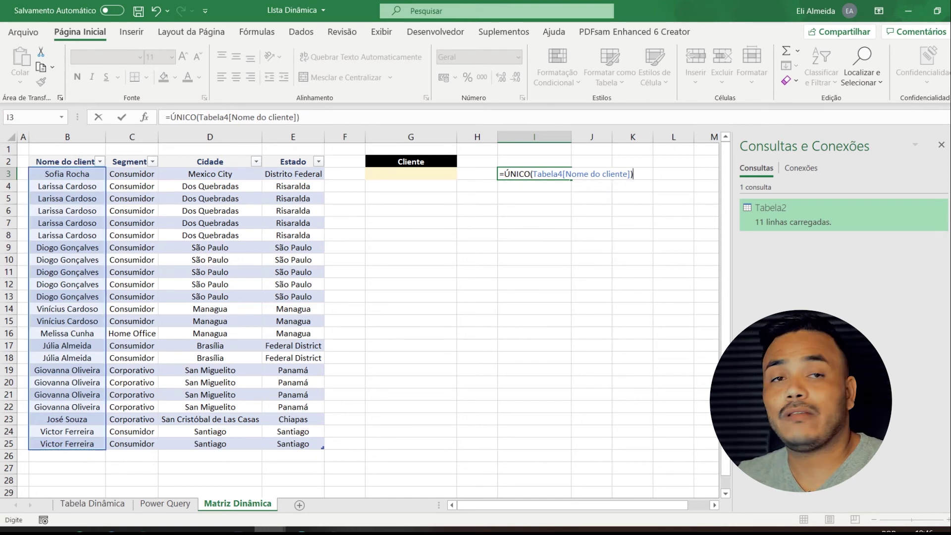
pyautogui.press('Return')
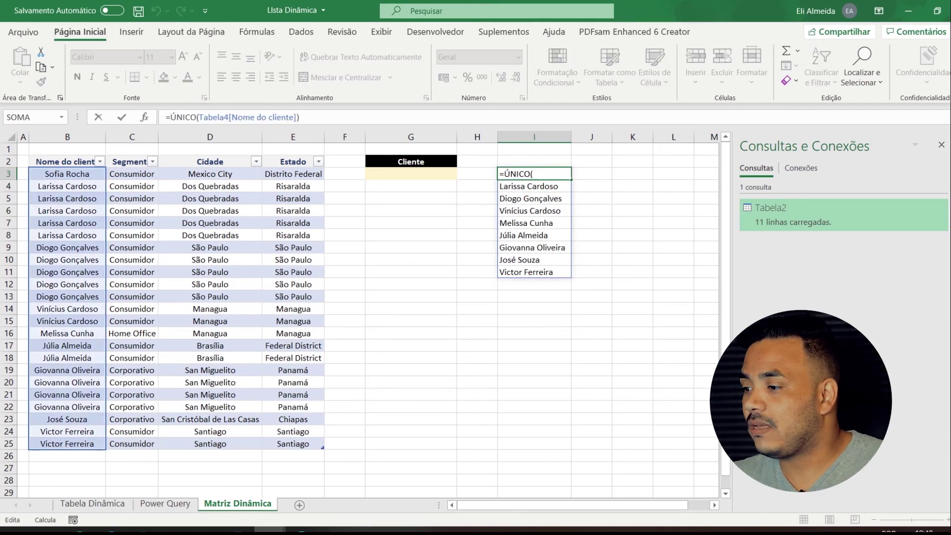
# - Wrap the formula in CLASSIFICAR so the unique names spill sorted A to Z
pyautogui.write('CLASSIFICAR(')
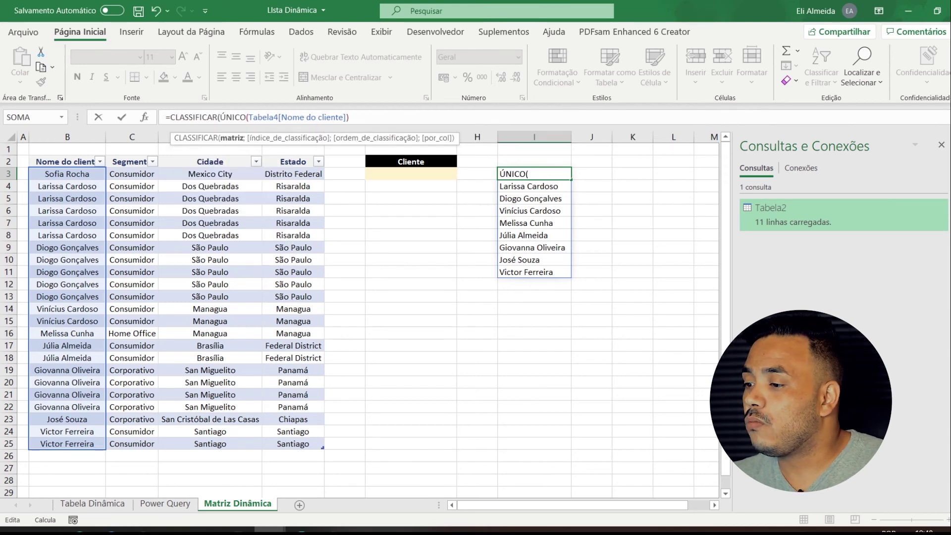
pyautogui.press('End')
pyautogui.write(')')
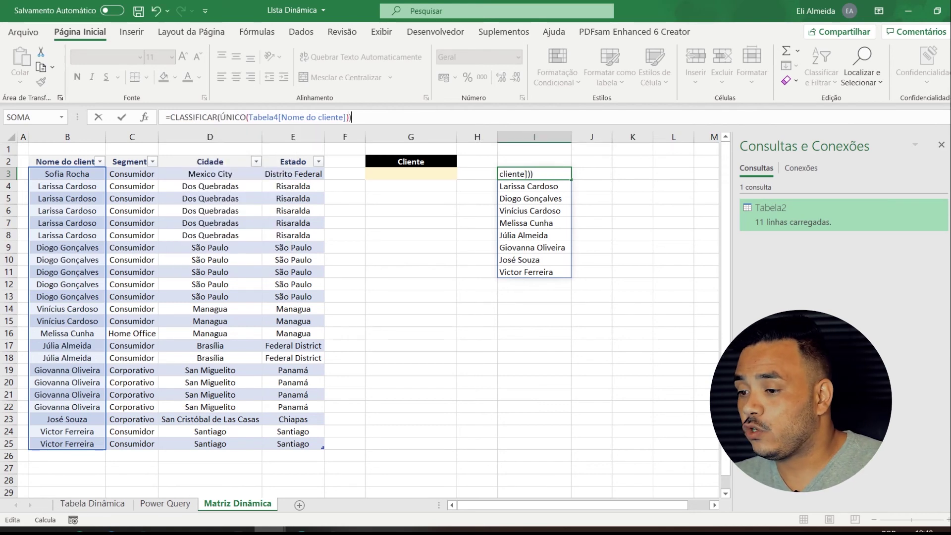
pyautogui.press('Return')
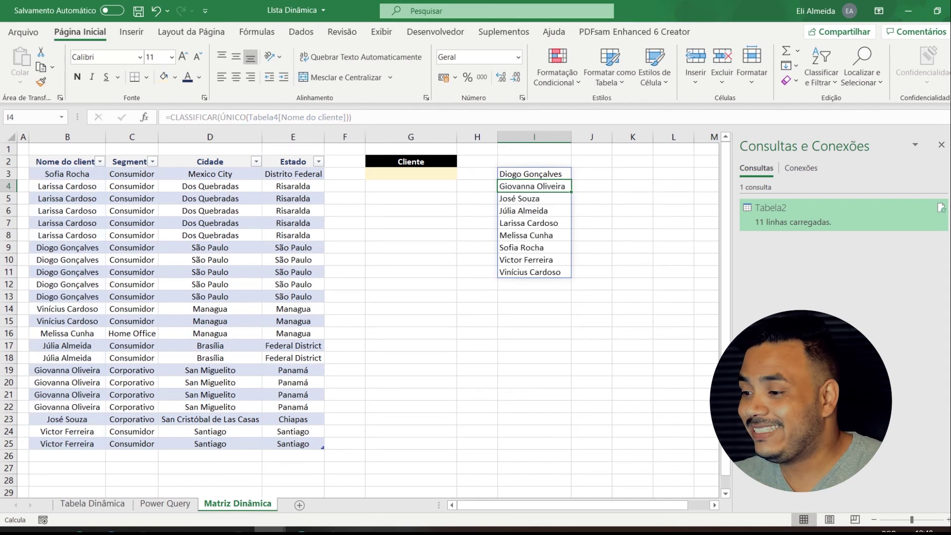
# - Give G3 list data validation with source =$I$3#
pyautogui.click(411, 174)
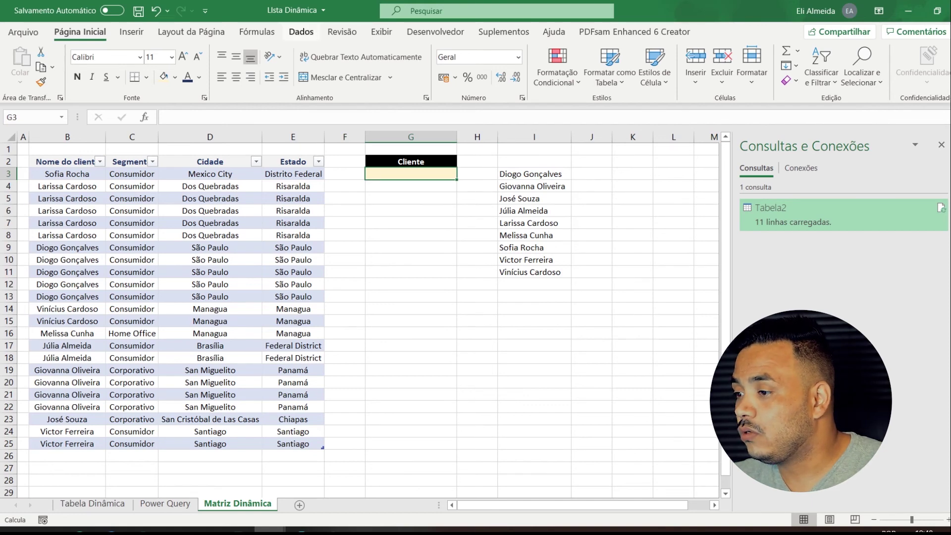
pyautogui.click(301, 31)
pyautogui.click(669, 81)
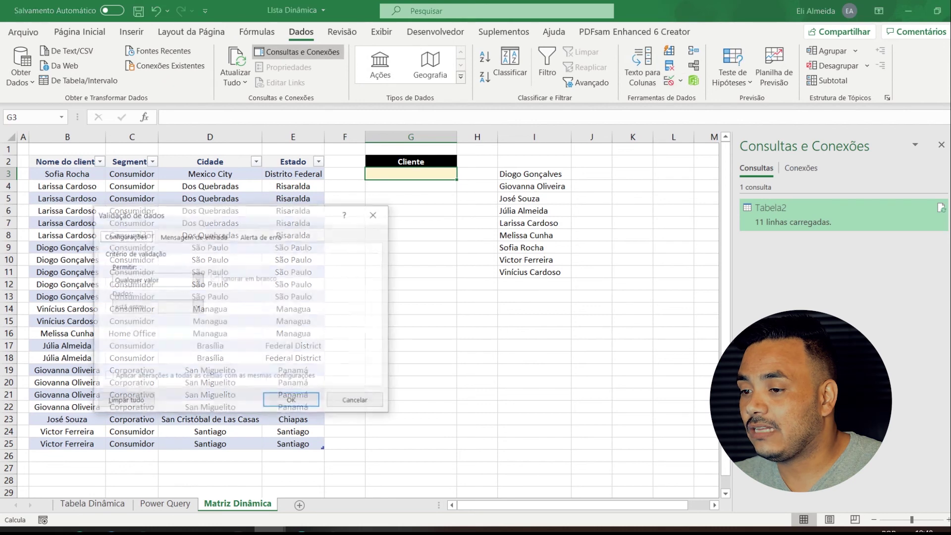
pyautogui.click(198, 280)
pyautogui.click(144, 317)
pyautogui.click(200, 334)
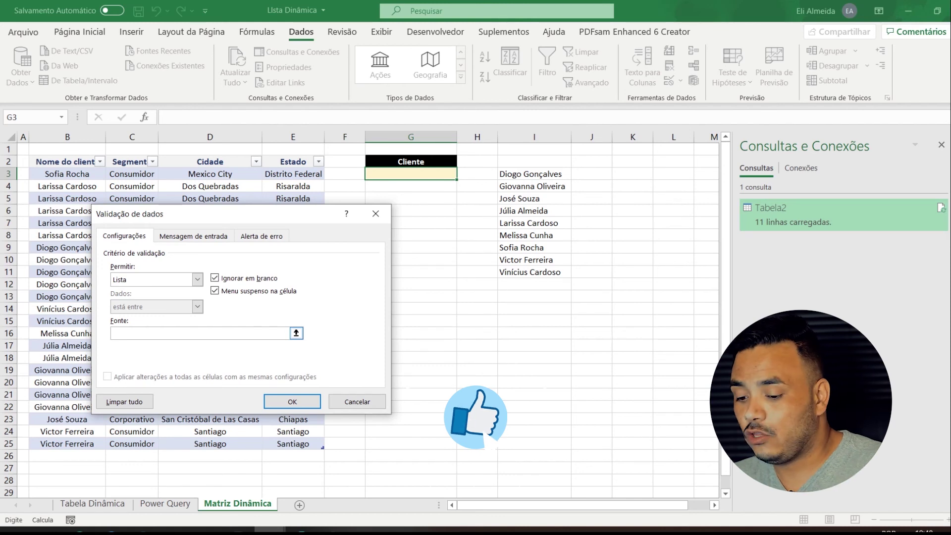
pyautogui.write('=')
pyautogui.click(534, 174)
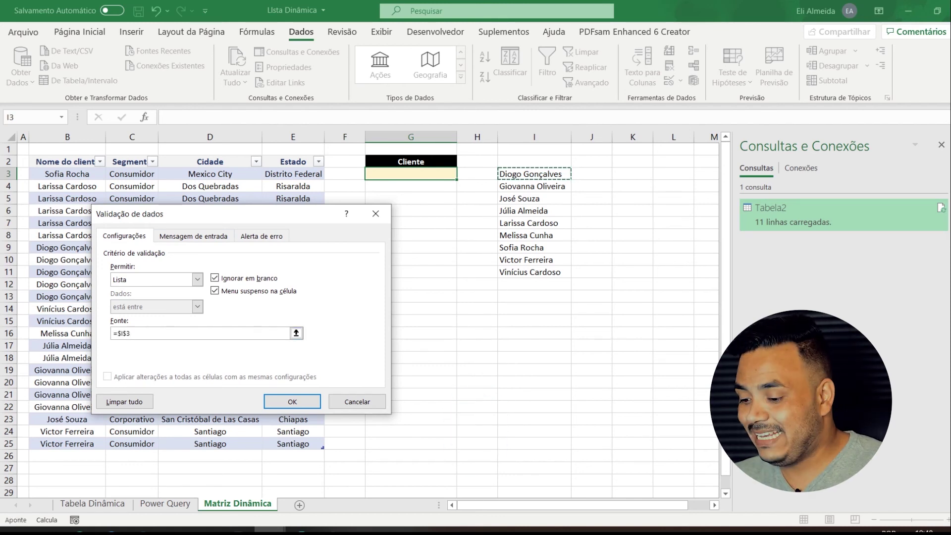
pyautogui.write('#')
pyautogui.press('Return')
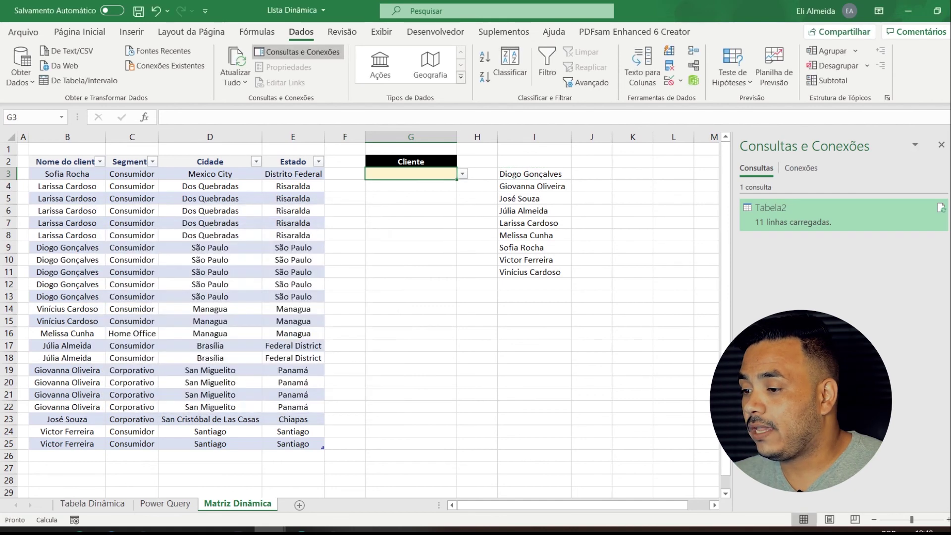
# - Pick the first client in G3's dropdown, then switch to another client
pyautogui.click(462, 174)
pyautogui.moveTo(461, 211); pyautogui.dragTo(460, 212)
pyautogui.click(401, 185)
pyautogui.click(463, 174)
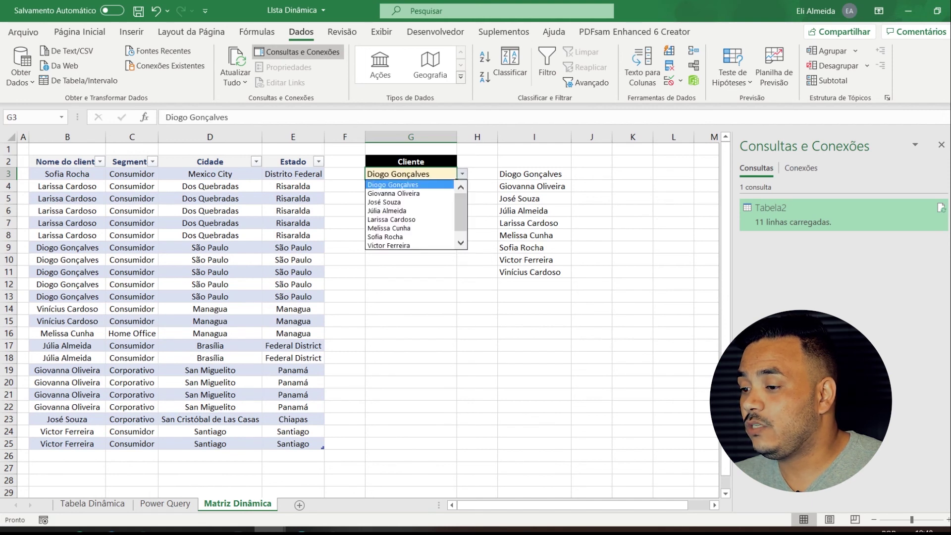
pyautogui.click(401, 245)
pyautogui.click(67, 456)
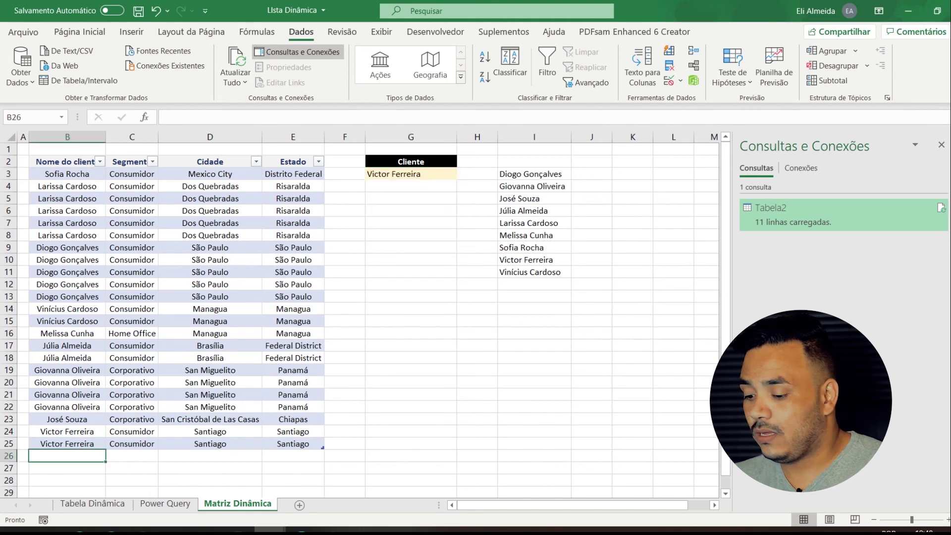
# - Enter a new client's full name in B26 to add row 26 to the table
pyautogui.write('eLI')
pyautogui.press('BackSpace')
pyautogui.press('BackSpace')
pyautogui.press('BackSpace')
pyautogui.press('capslock')
pyautogui.write('E')
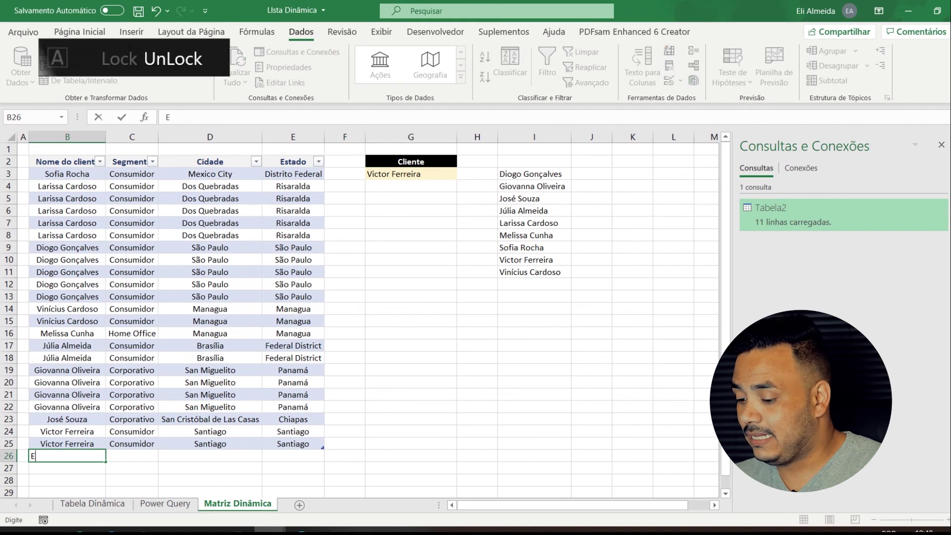
pyautogui.write('li Almeida')
pyautogui.press('Return')
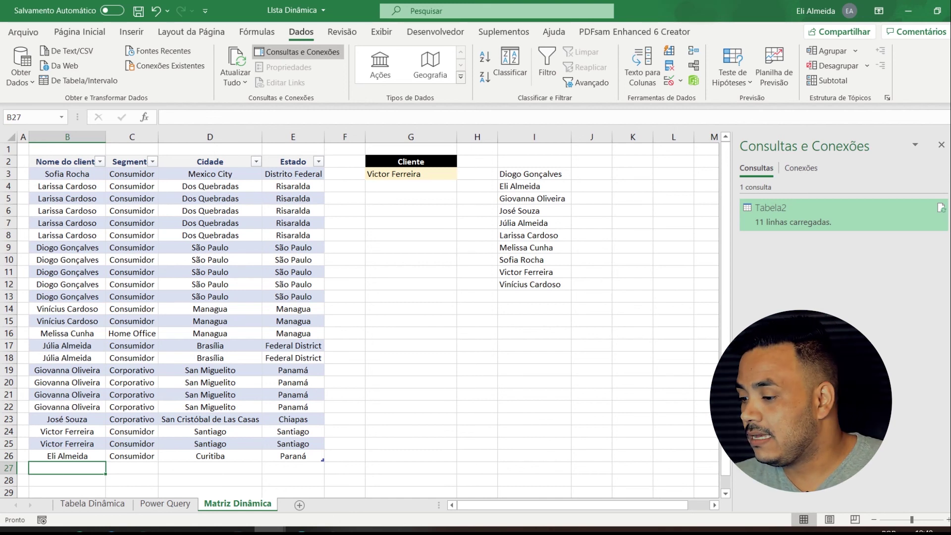
# - Check that the new client appears in column I's spilled list and G3's dropdown
pyautogui.moveTo(534, 174); pyautogui.dragTo(534, 285)
pyautogui.click(411, 174)
pyautogui.click(461, 173)
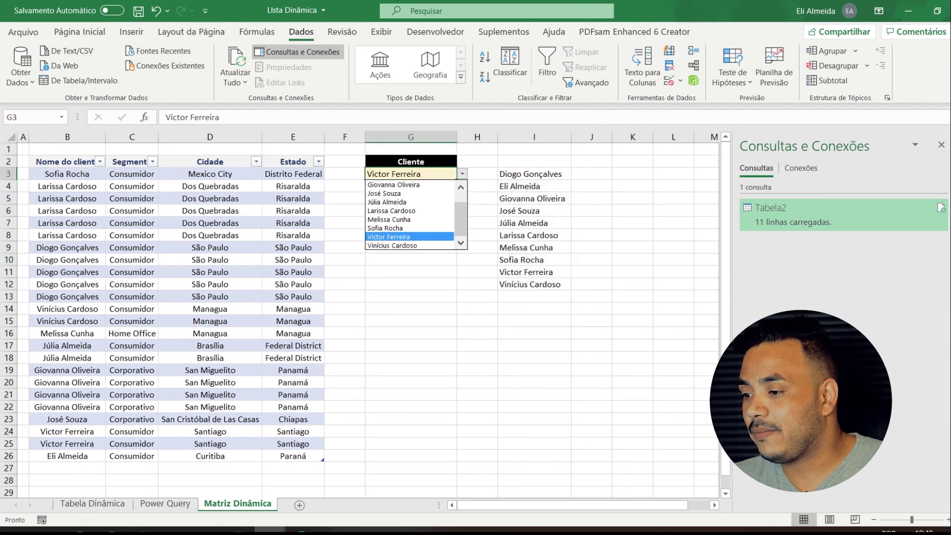